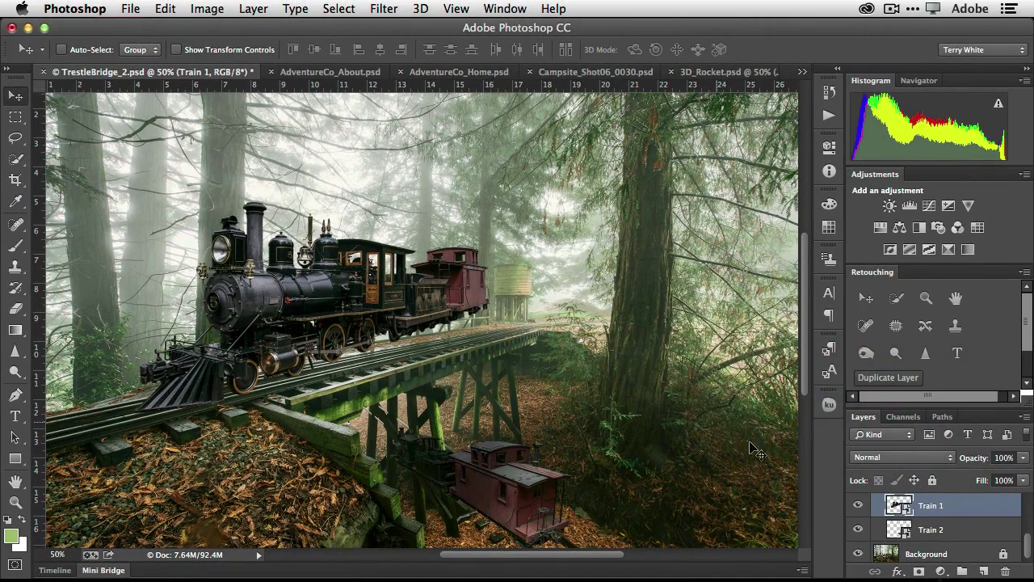
After briefly hiding and showing Train 1 and Train 2, start Perspective Warp on Train 1
click(859, 505)
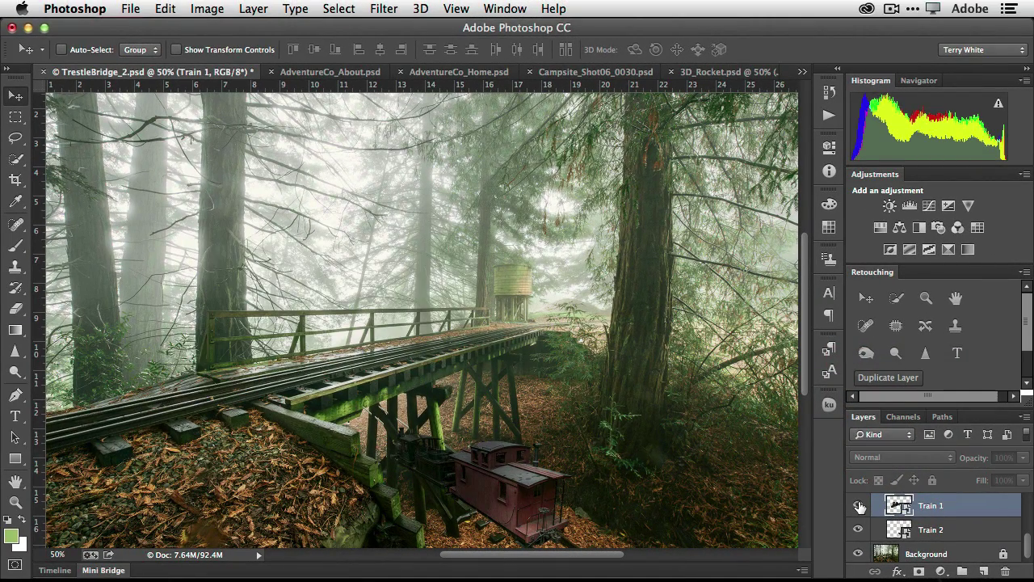
click(858, 506)
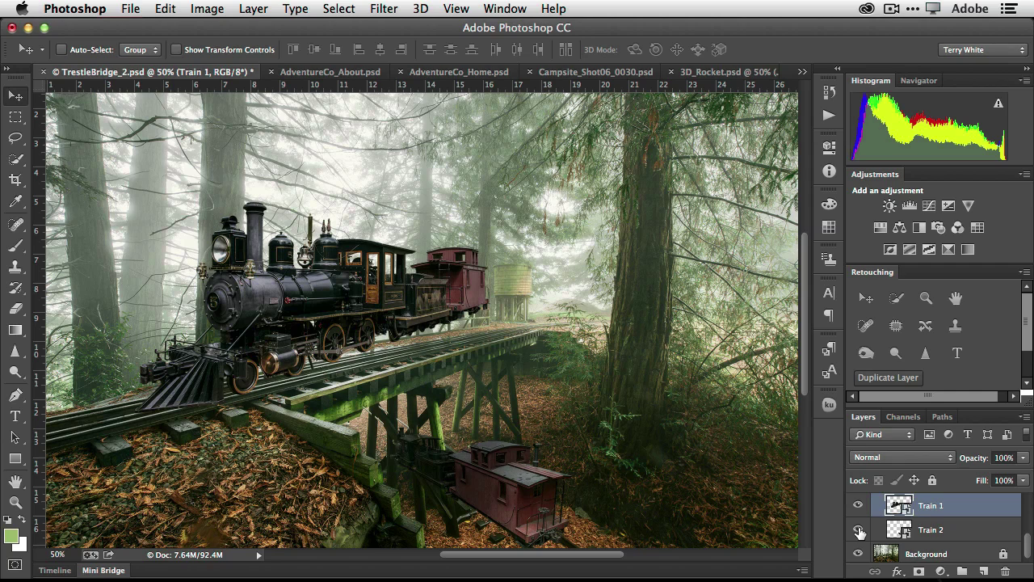
click(858, 530)
click(858, 531)
click(165, 7)
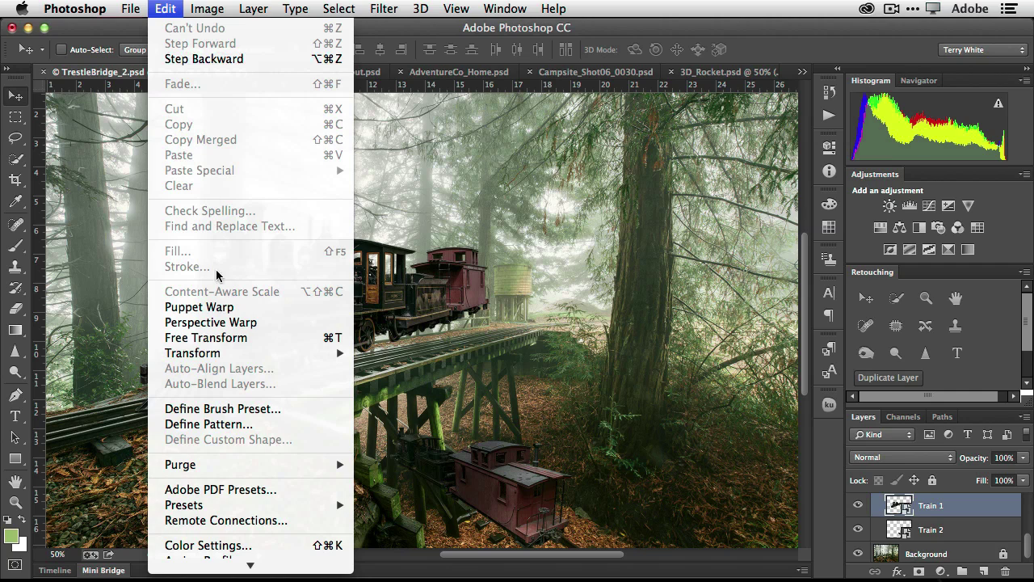
click(230, 326)
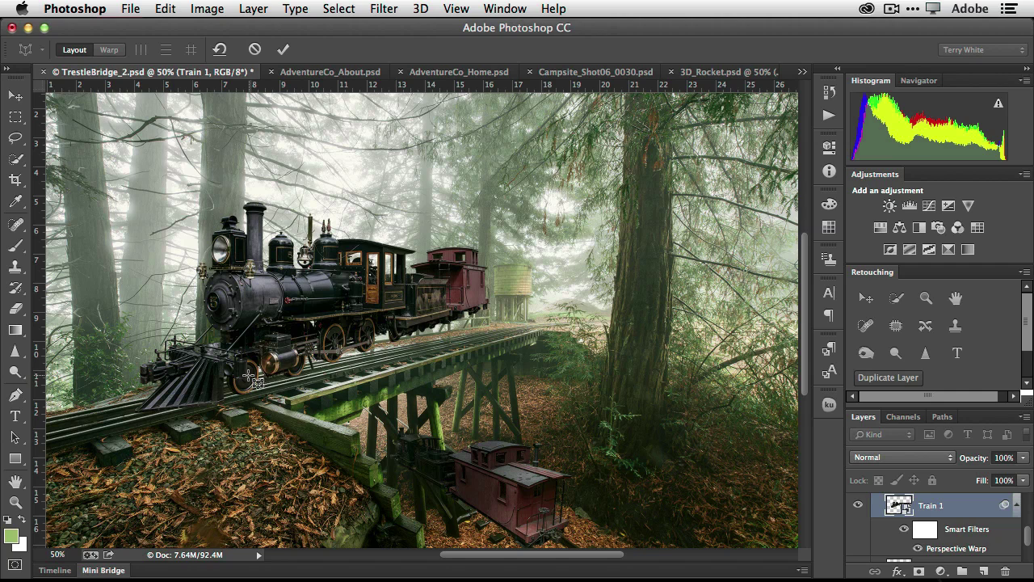
Draw planes over the locomotive's side and front, then fit their corners to the train
drag(244, 377, 489, 204)
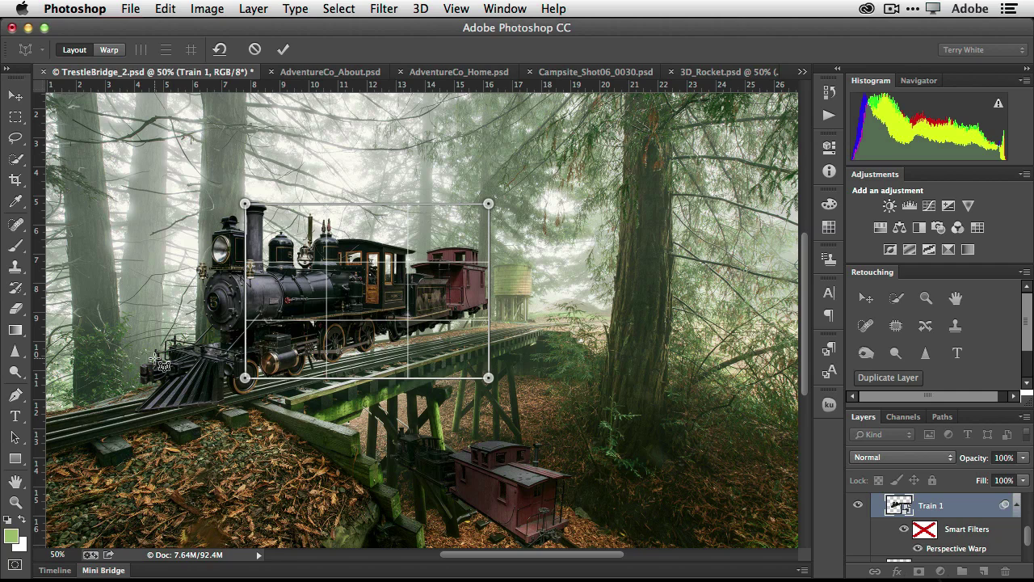
drag(154, 358, 245, 204)
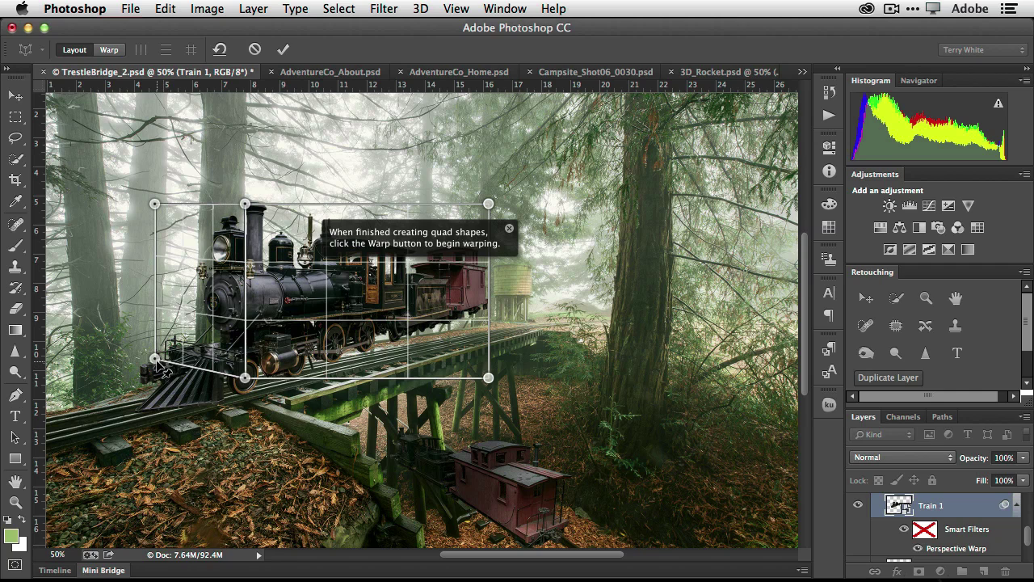
drag(493, 379, 495, 312)
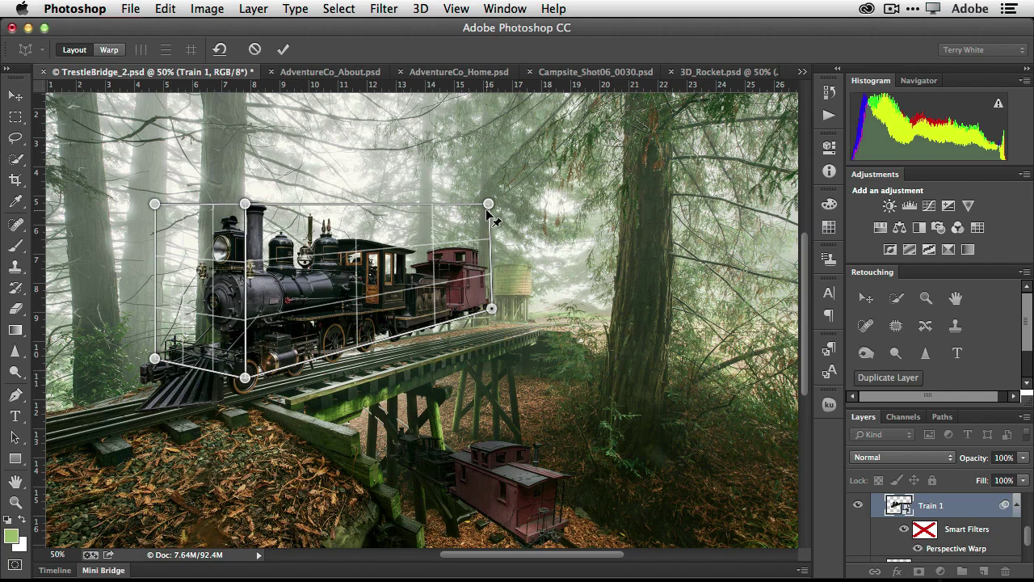
drag(489, 204, 491, 206)
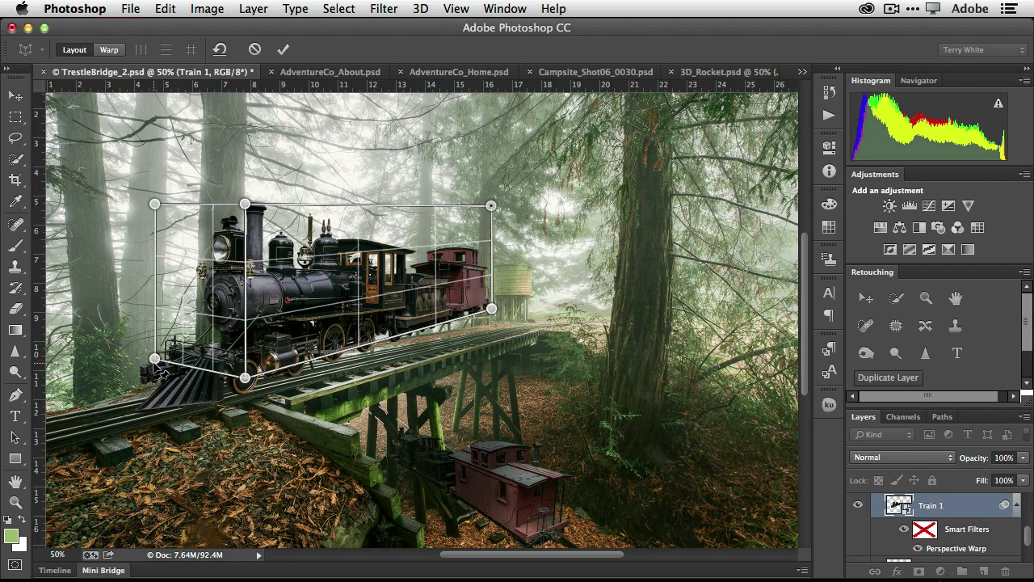
drag(155, 360, 165, 356)
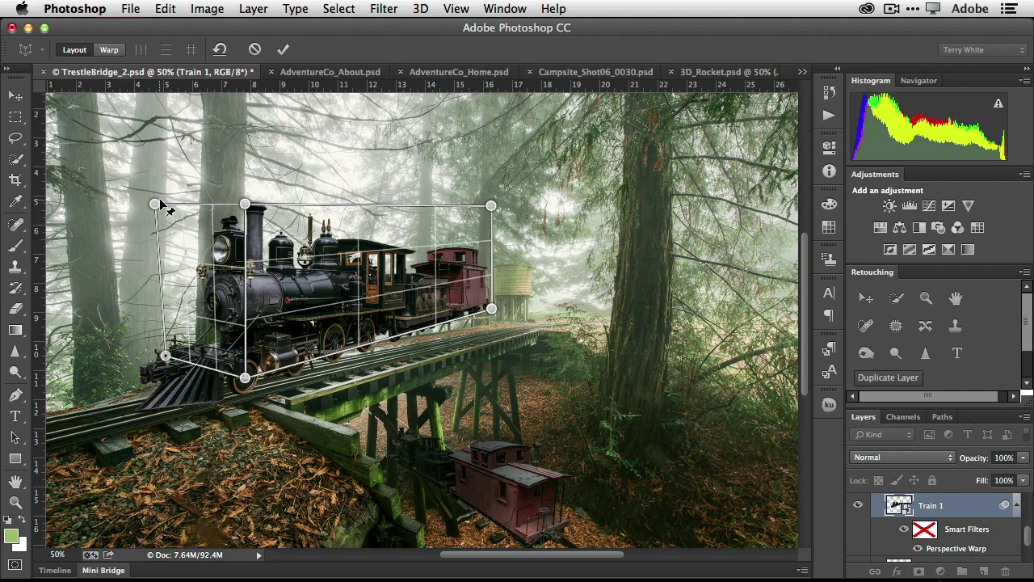
drag(160, 204, 164, 202)
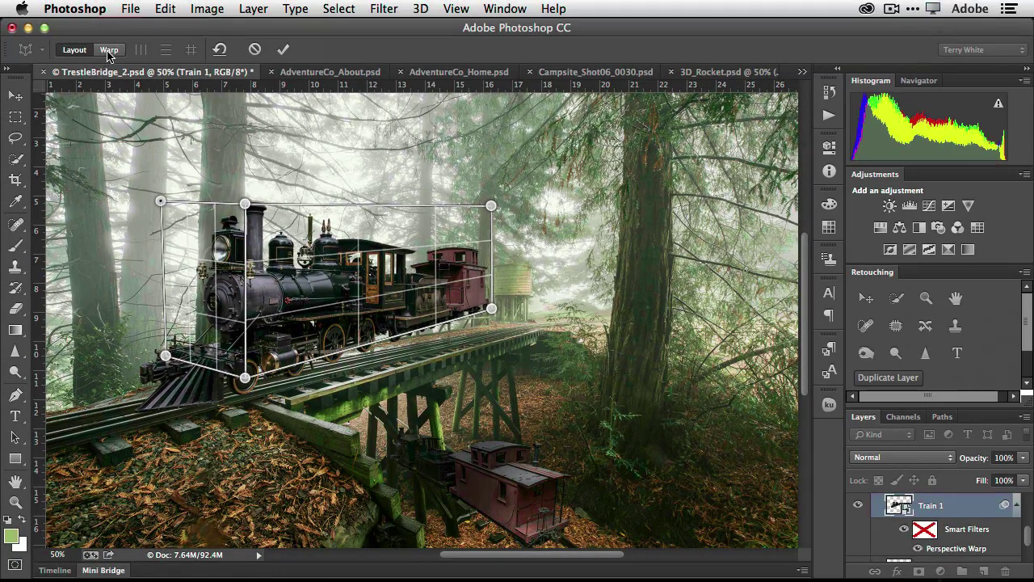
In Warp mode, auto-straighten verticals, pull the far corner pins right, and commit the warp
click(127, 33)
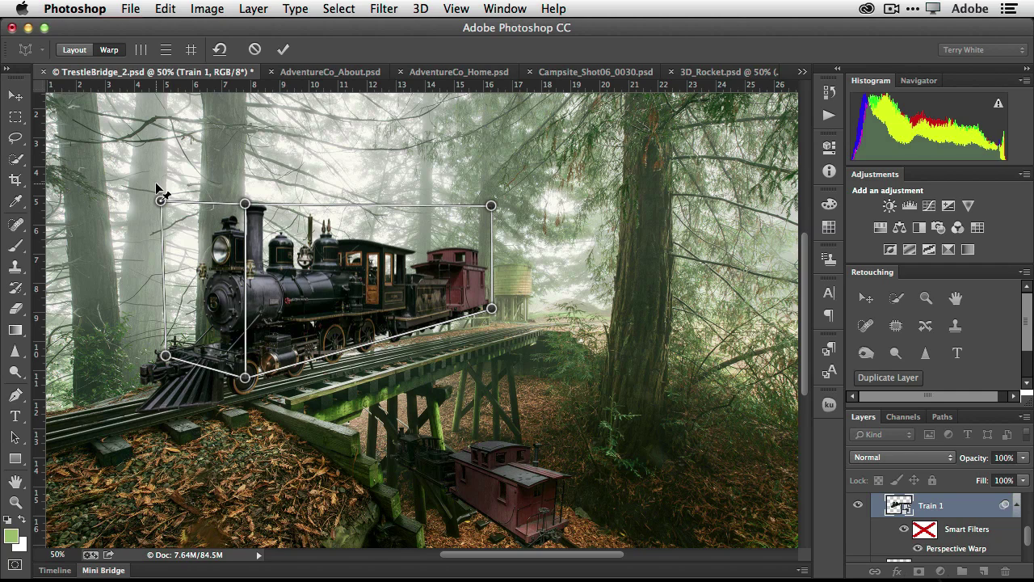
click(141, 50)
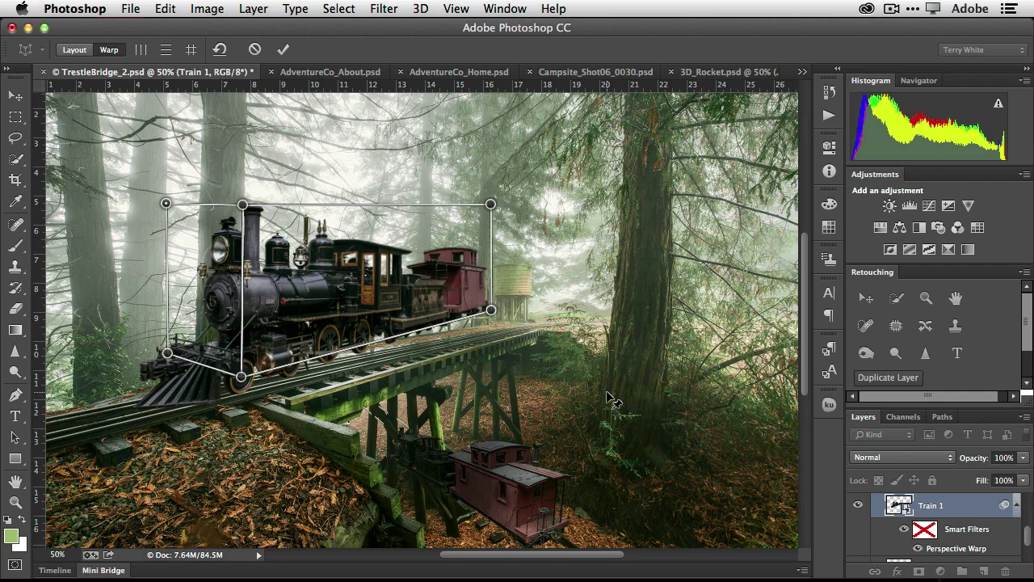
drag(491, 311, 501, 334)
drag(491, 205, 506, 211)
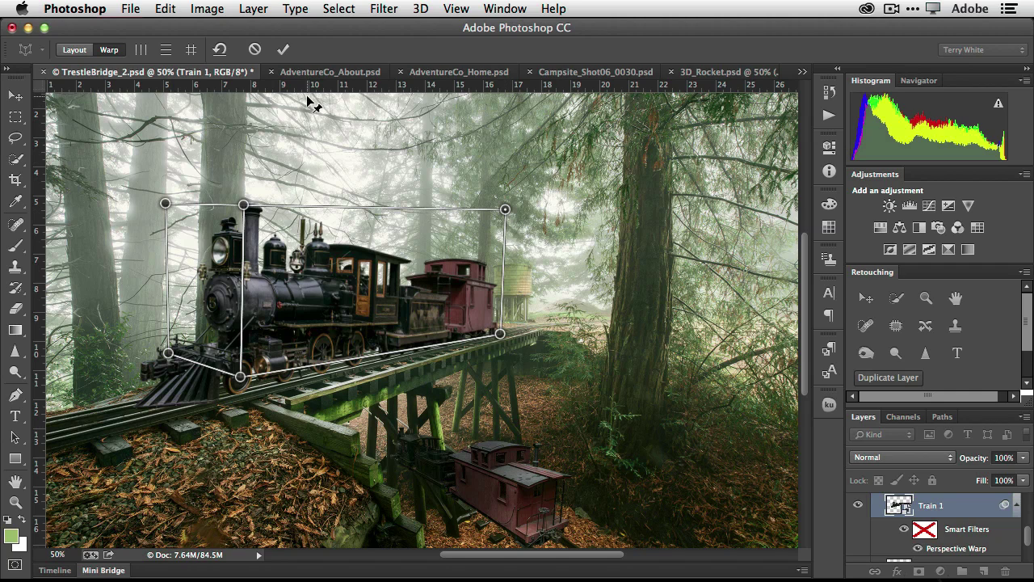
click(283, 52)
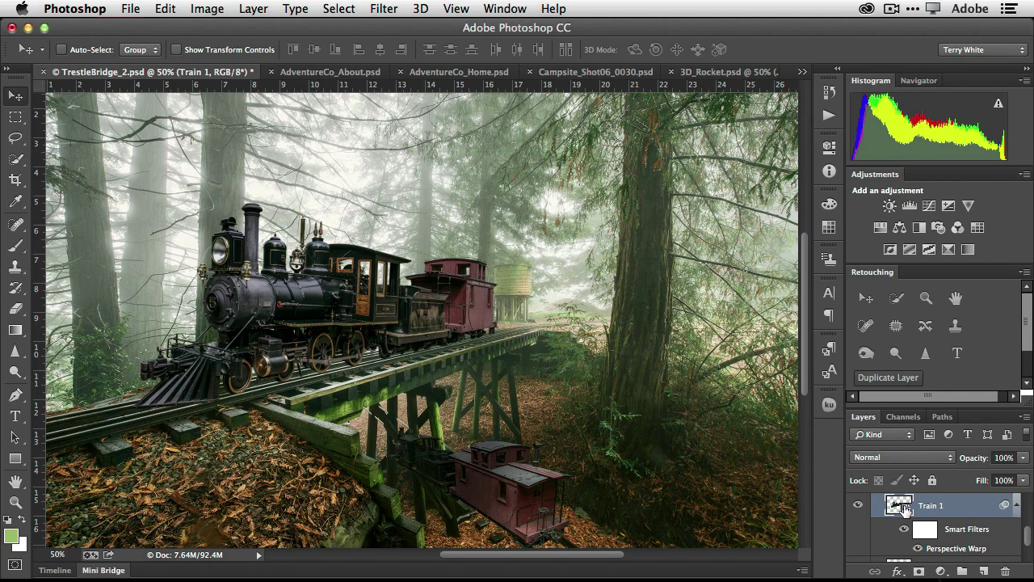
Toggle Train 1's Perspective Warp smart filter off and on to compare
scroll(907, 517, down, 1)
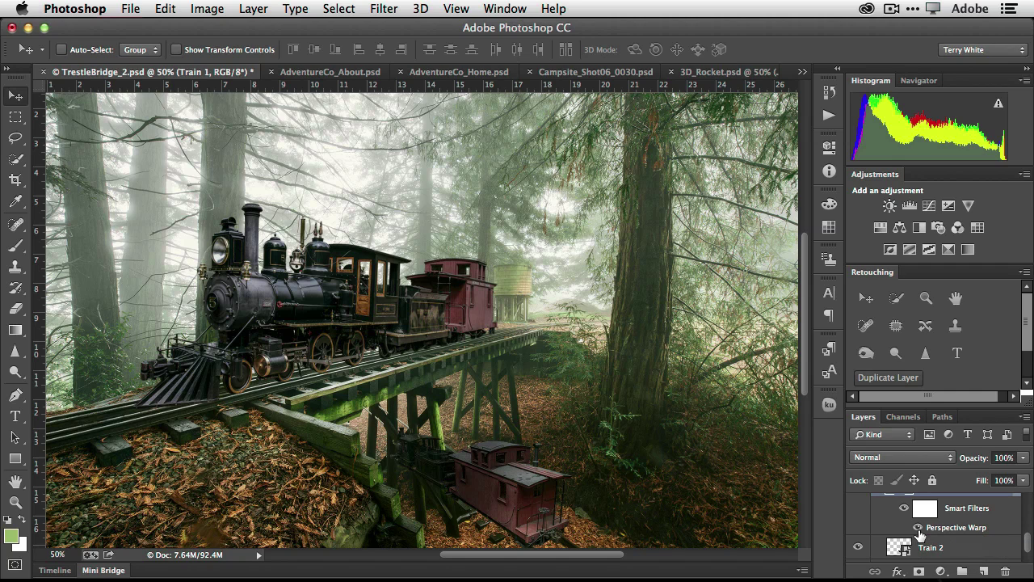
click(919, 530)
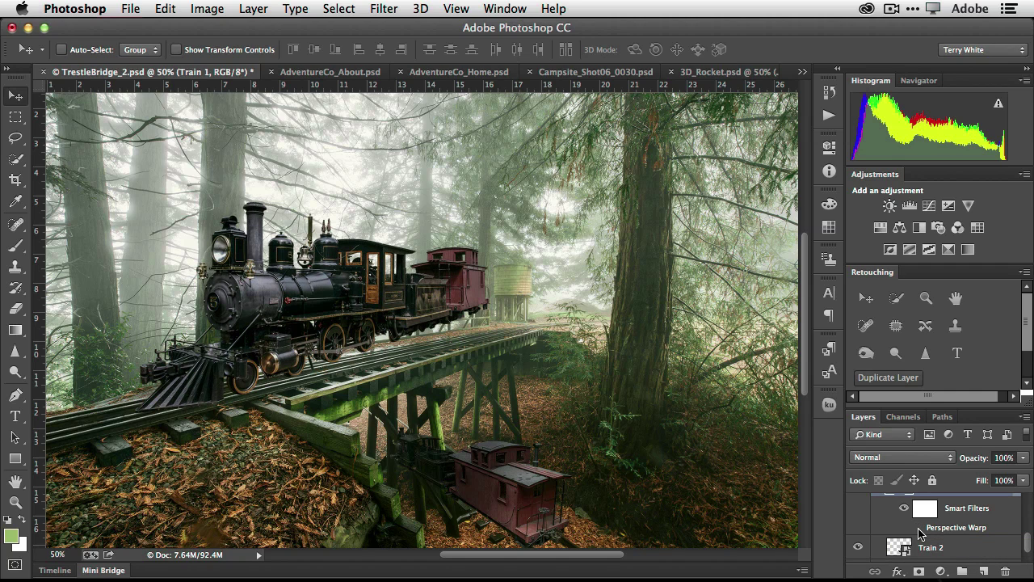
click(919, 529)
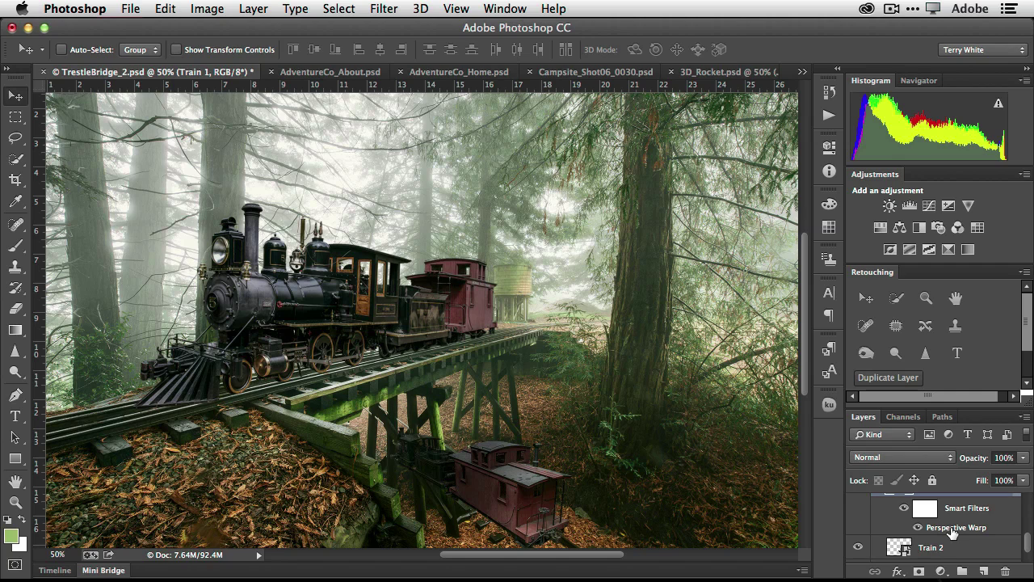
Reopen and re-commit the Perspective Warp filter, then select the Train 2 layer
double_click(953, 528)
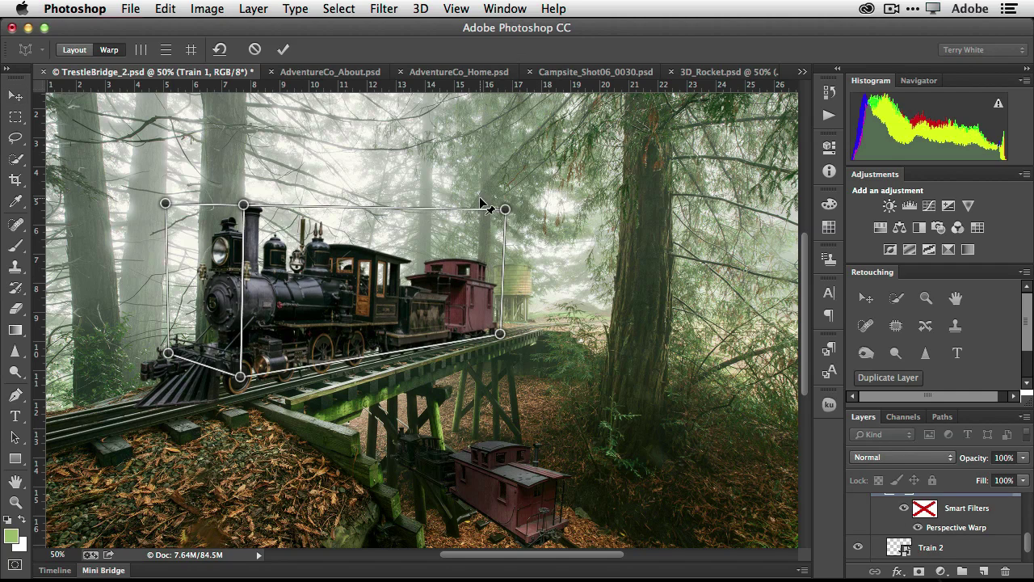
click(282, 53)
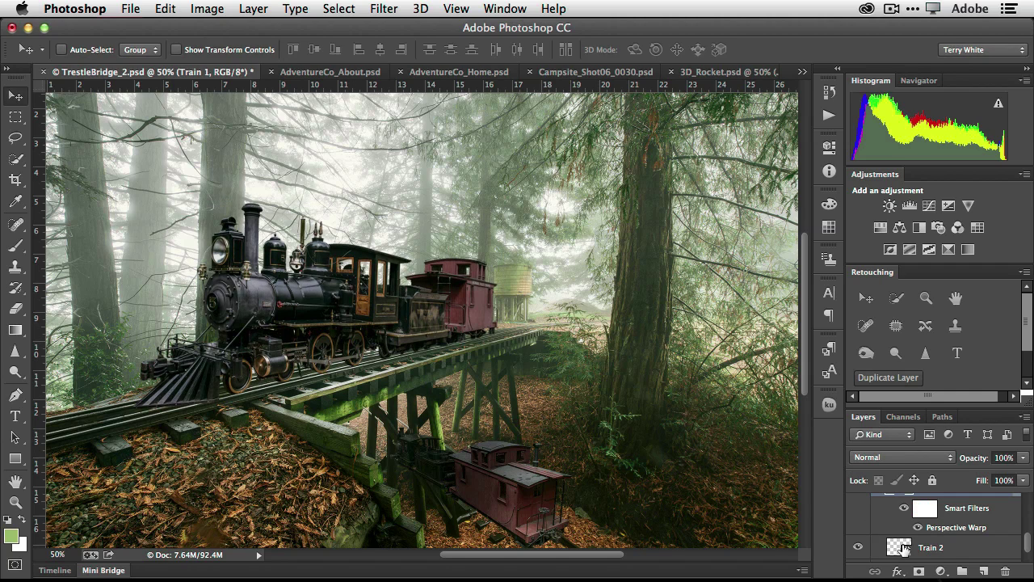
click(904, 549)
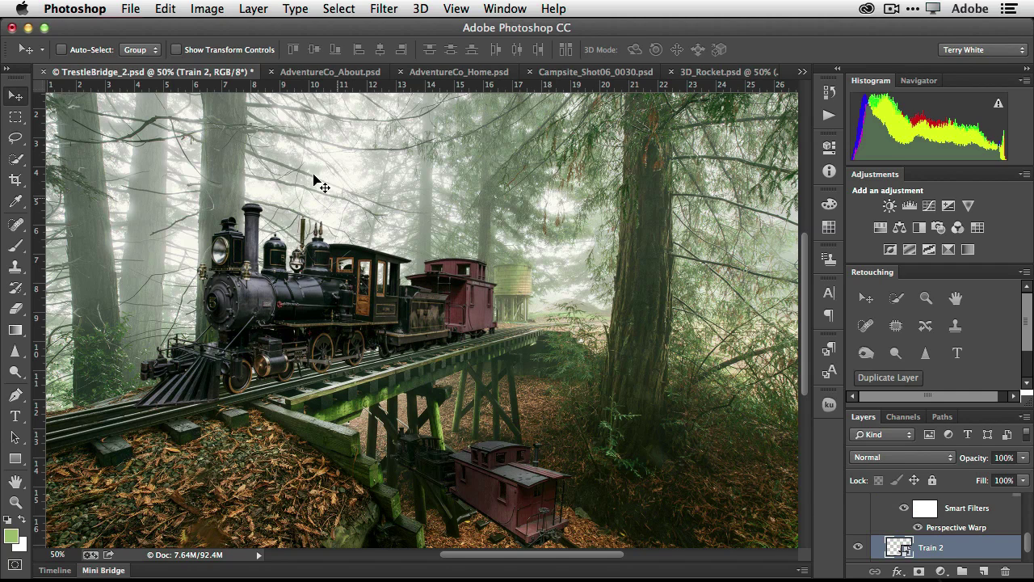
Start Perspective Warp on Train 2 and fit two planes over the fallen caboose's sides
click(159, 8)
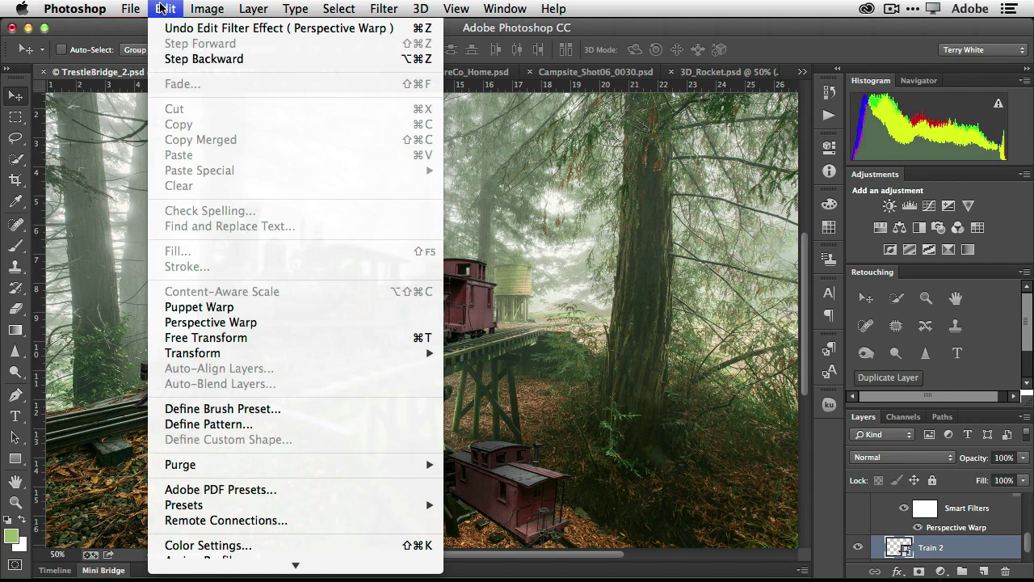
click(217, 323)
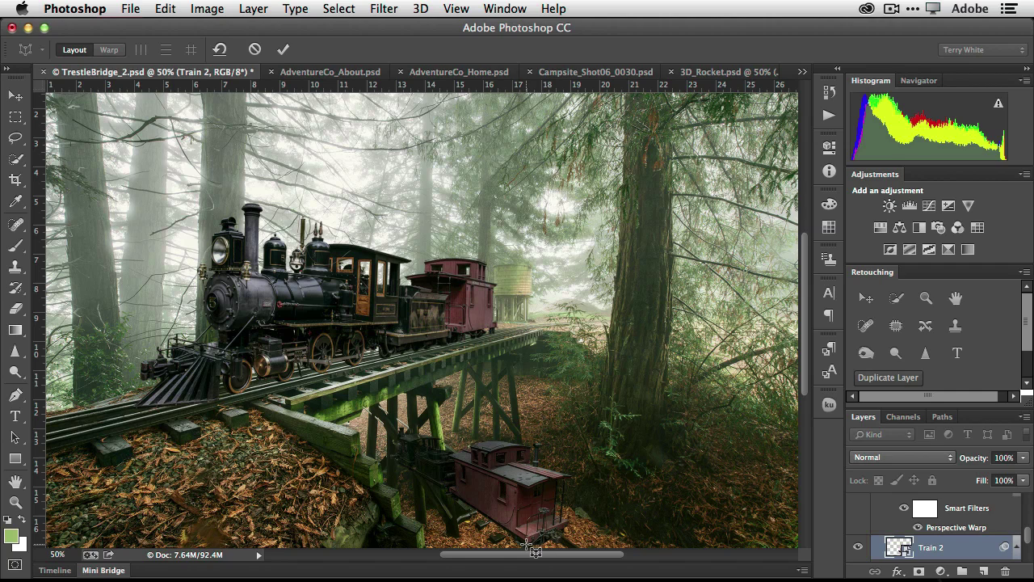
drag(525, 544, 397, 429)
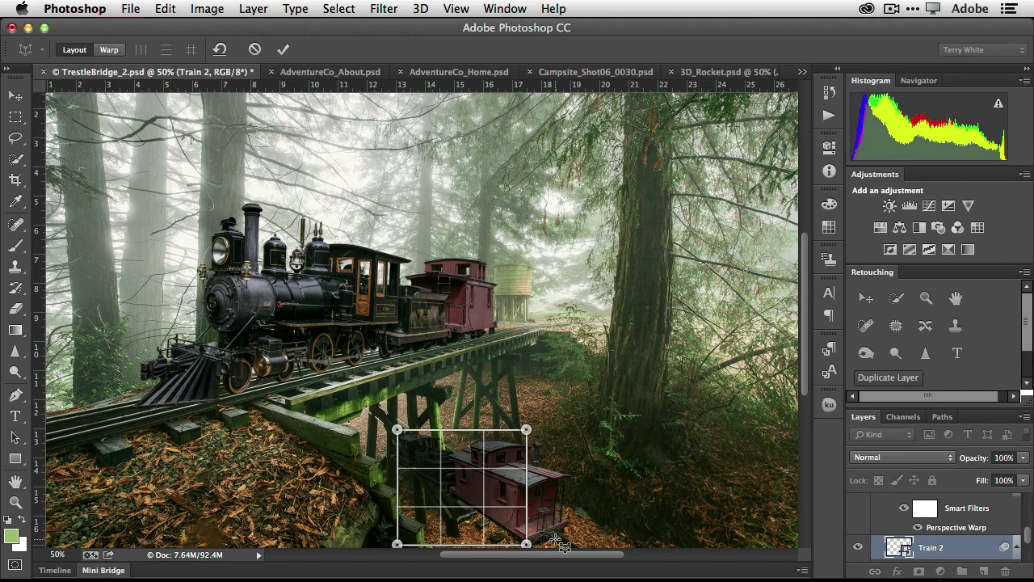
drag(570, 526, 527, 429)
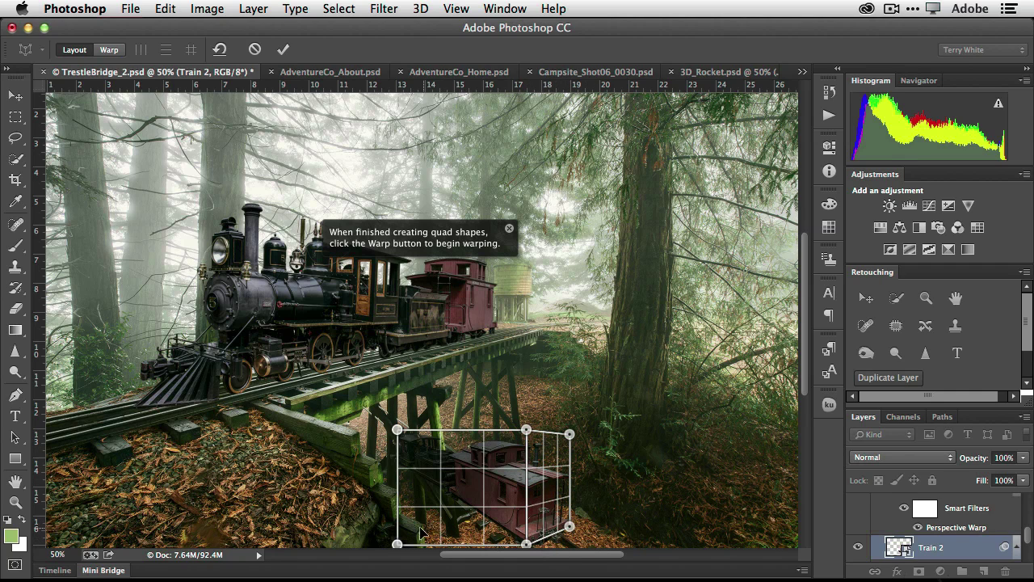
drag(397, 543, 400, 429)
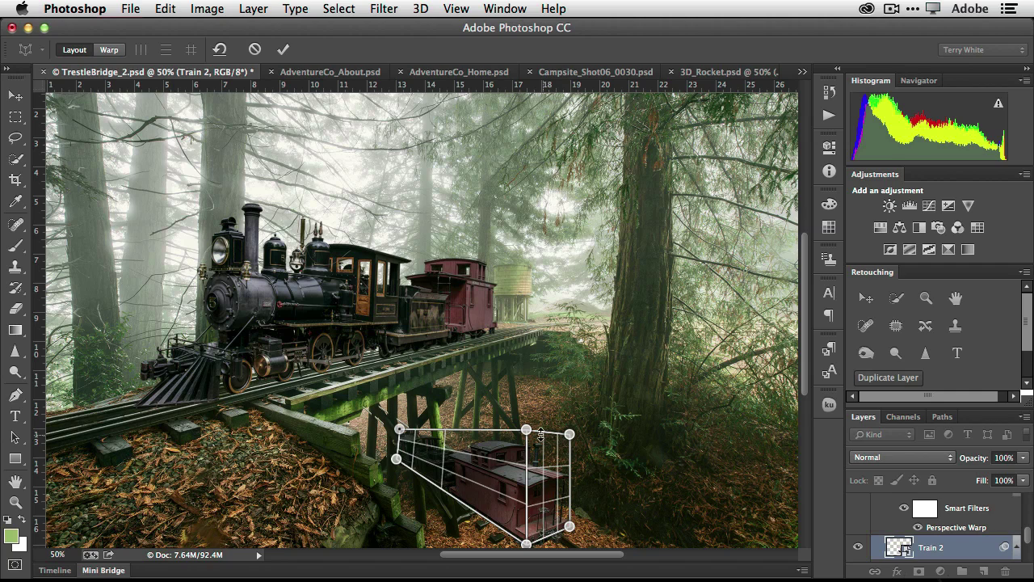
mouse_move(526, 430)
mouse_down()
mouse_move(524, 446)
mouse_move(573, 446)
mouse_move(531, 447)
mouse_up()
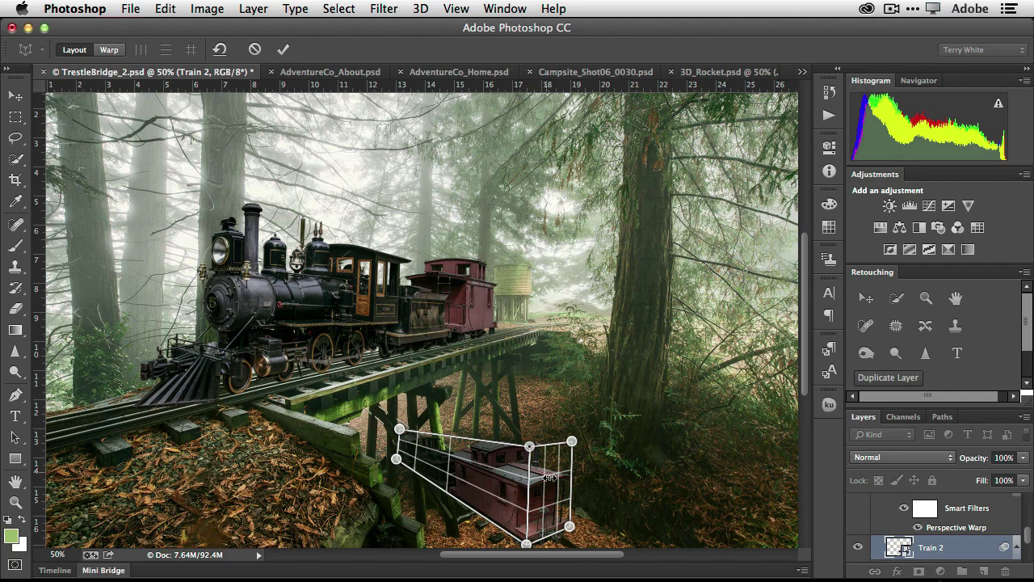
In Warp mode, drag the left-middle pin up and right to tilt the caboose, then commit
click(108, 50)
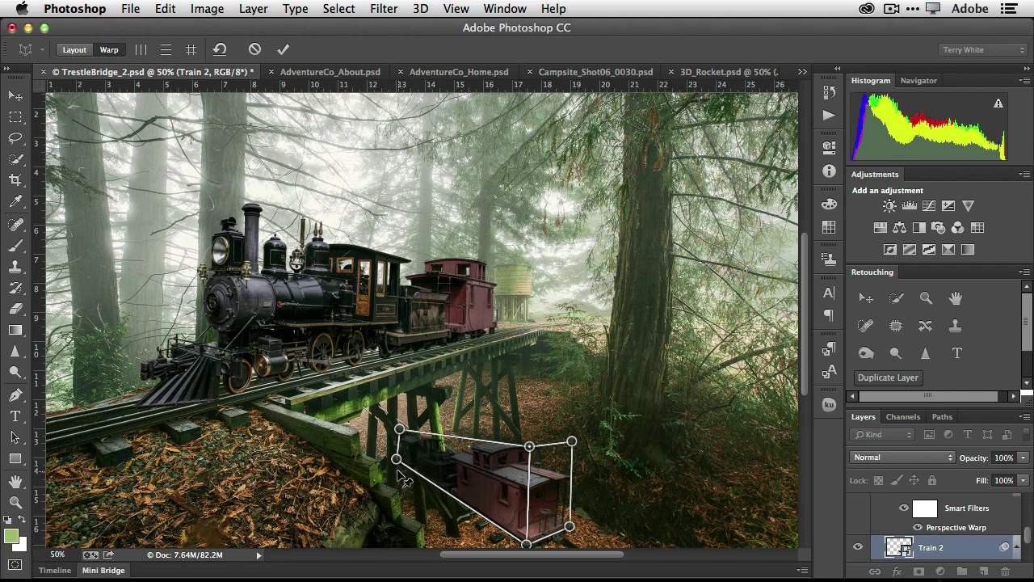
drag(397, 459, 431, 415)
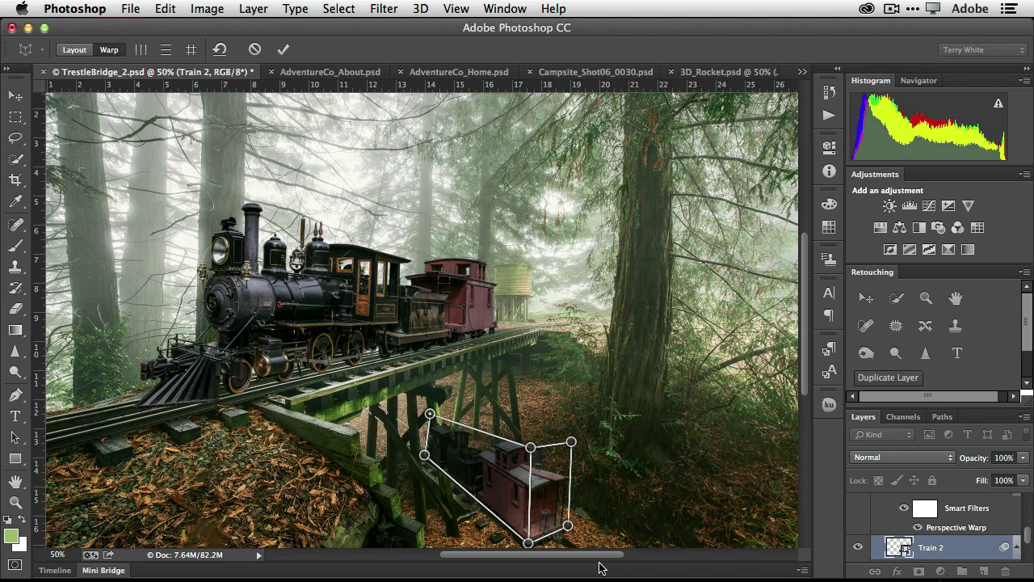
click(283, 49)
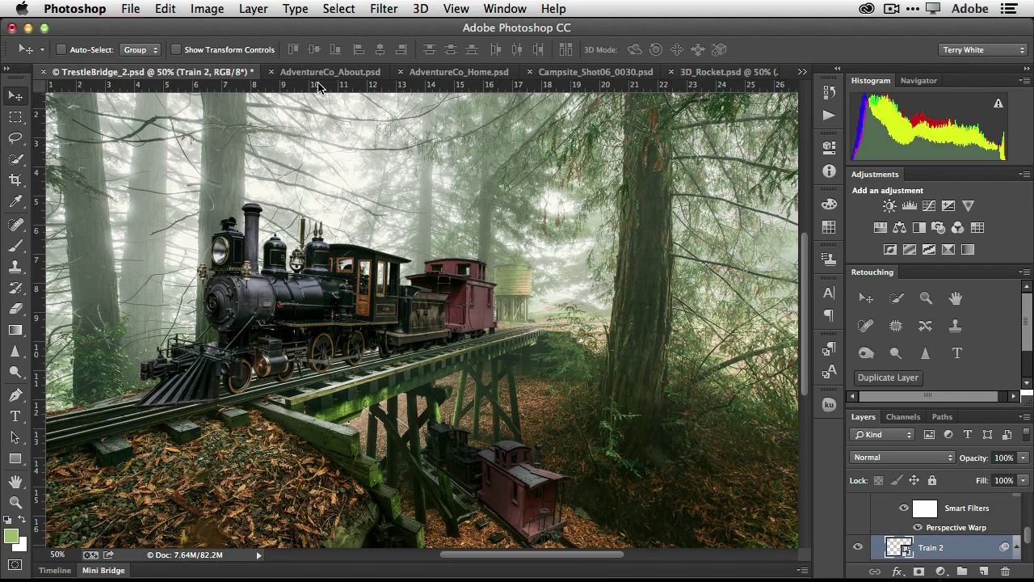
Compare the caboose with its Perspective Warp off and on, then switch to AdventureCo_About.psd
scroll(940, 539, down, 3)
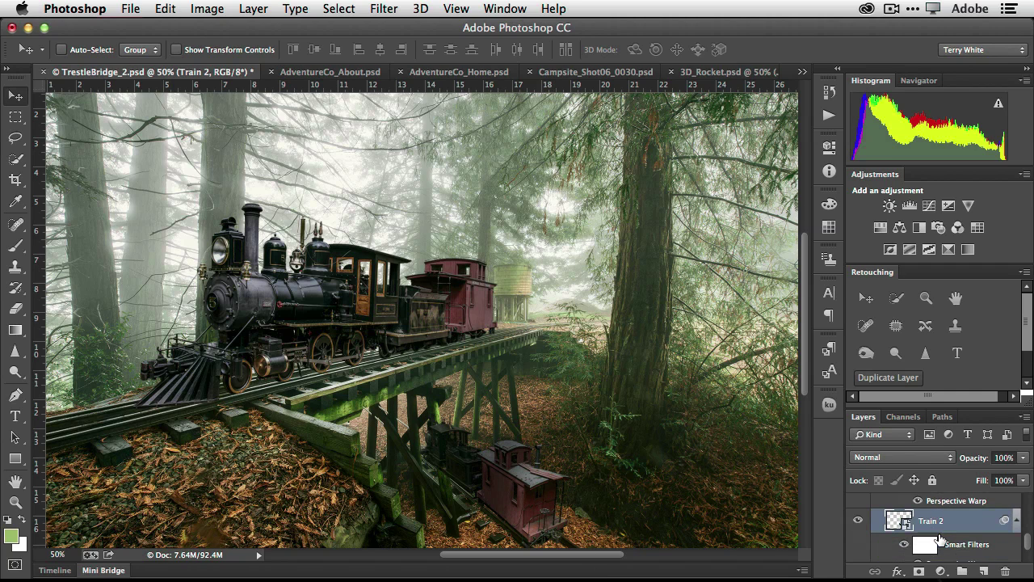
click(919, 529)
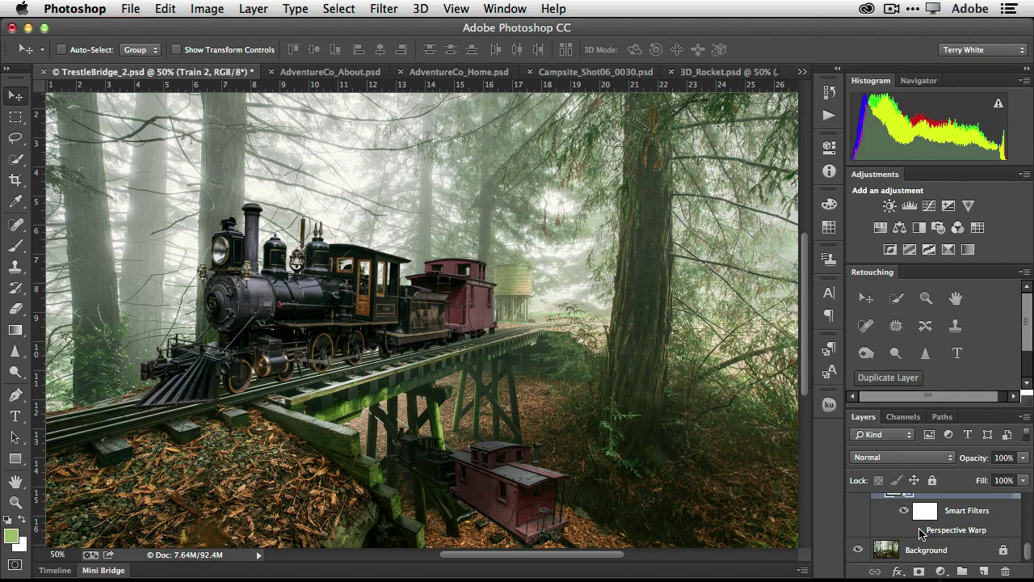
click(919, 529)
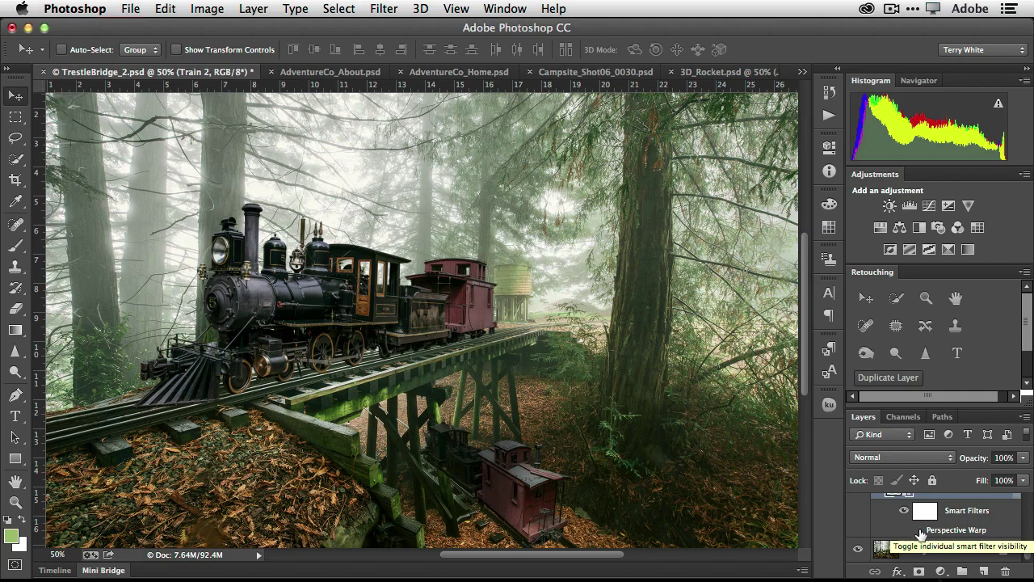
click(919, 531)
click(919, 530)
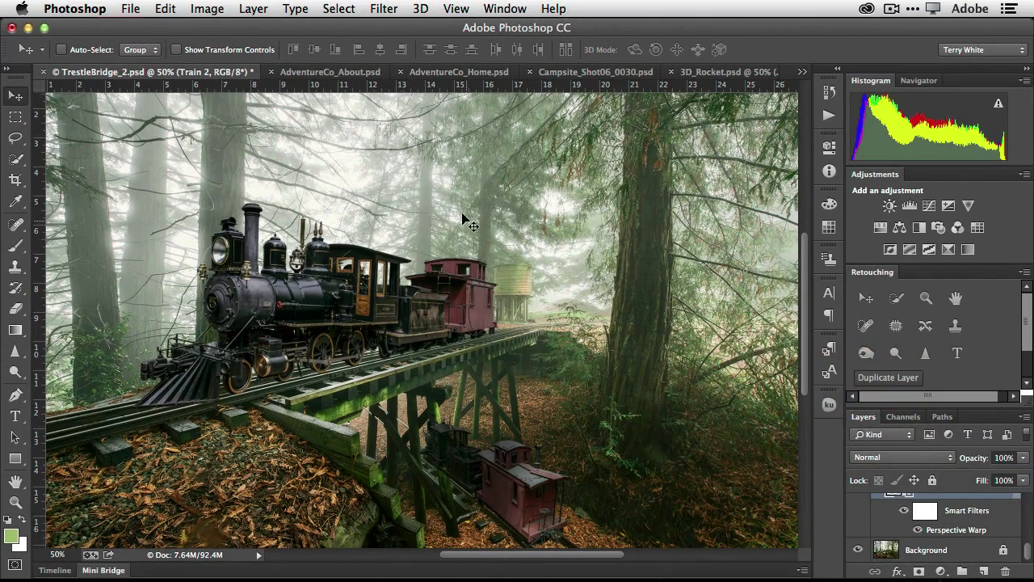
click(330, 73)
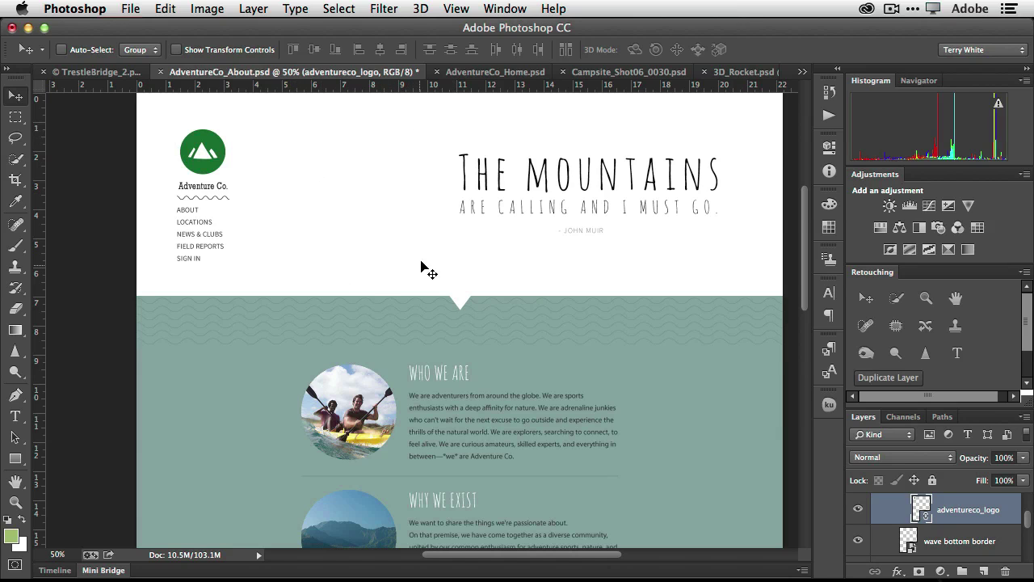
scroll(431, 277, down, 10)
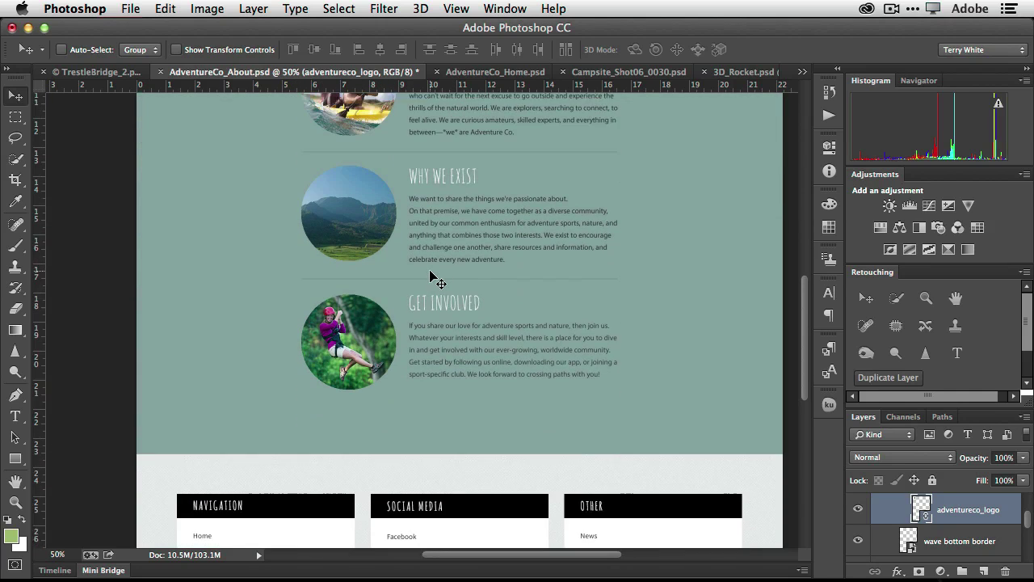
scroll(431, 276, up, 12)
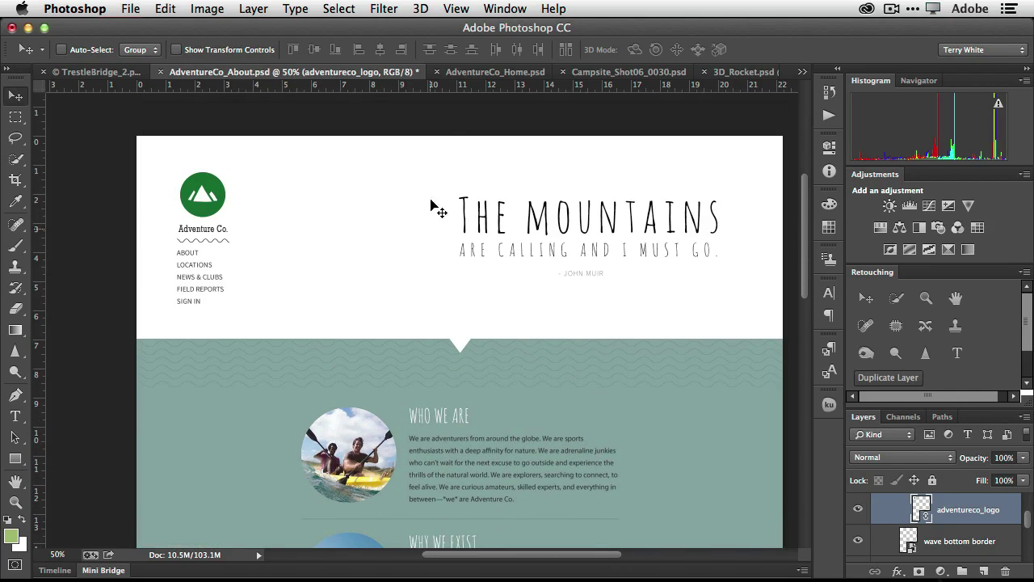
click(451, 73)
scroll(447, 250, down, 2)
scroll(447, 250, down, 13)
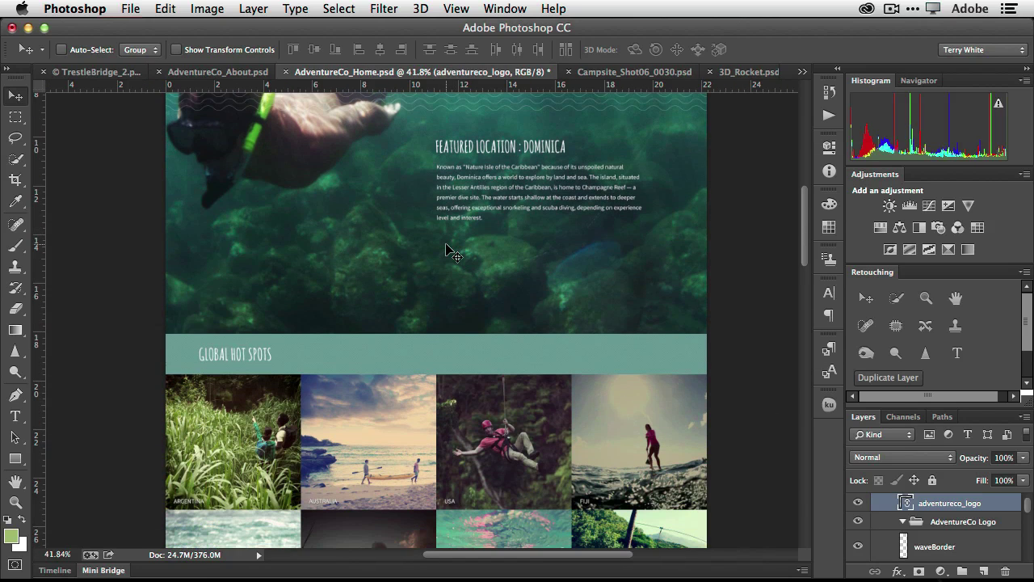
scroll(450, 251, up, 12)
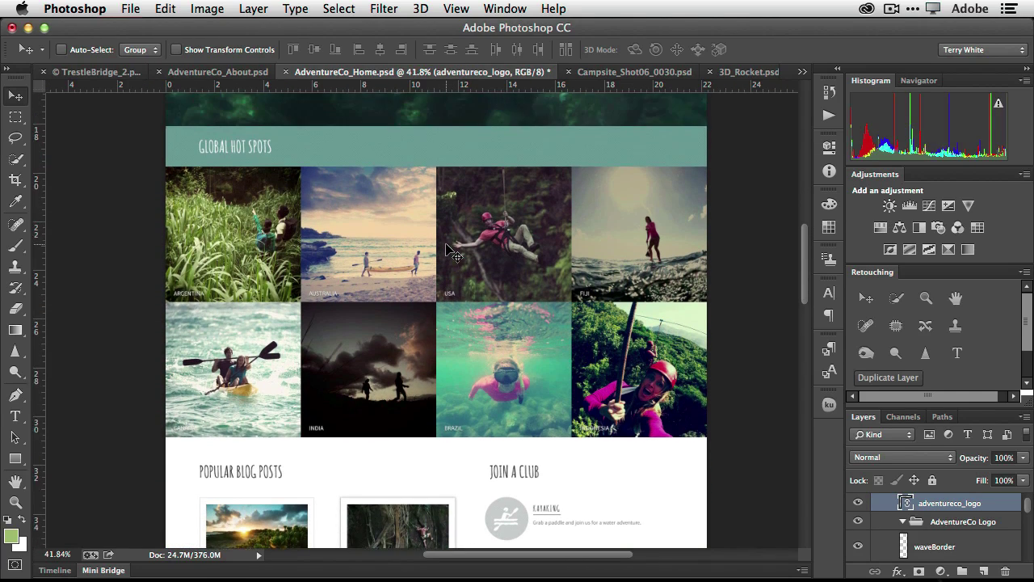
scroll(449, 252, up, 3)
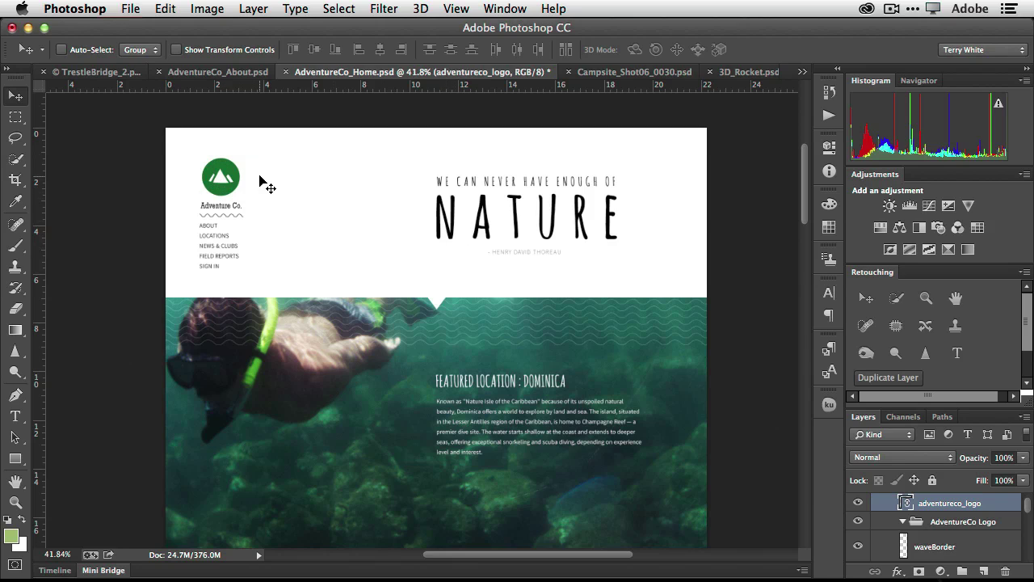
click(235, 74)
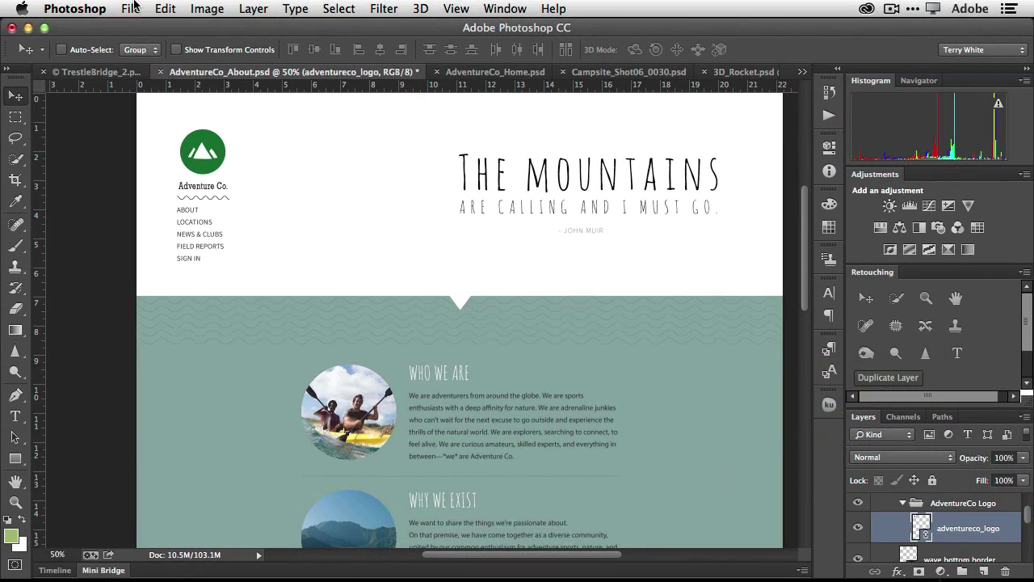
Glance at the File menu's Place Linked, then open the adventureco_logo smart object in Illustrator
click(131, 7)
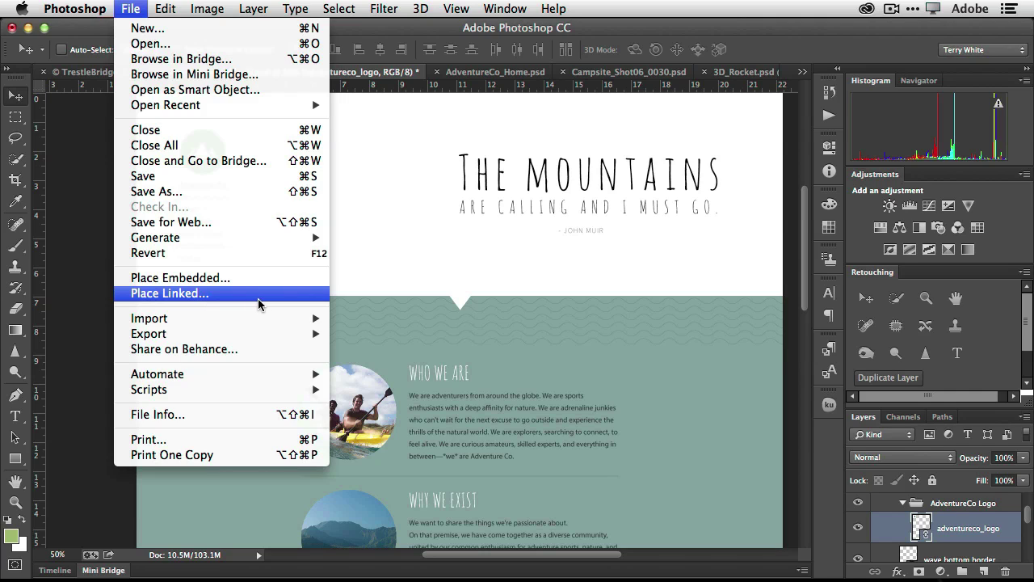
click(360, 315)
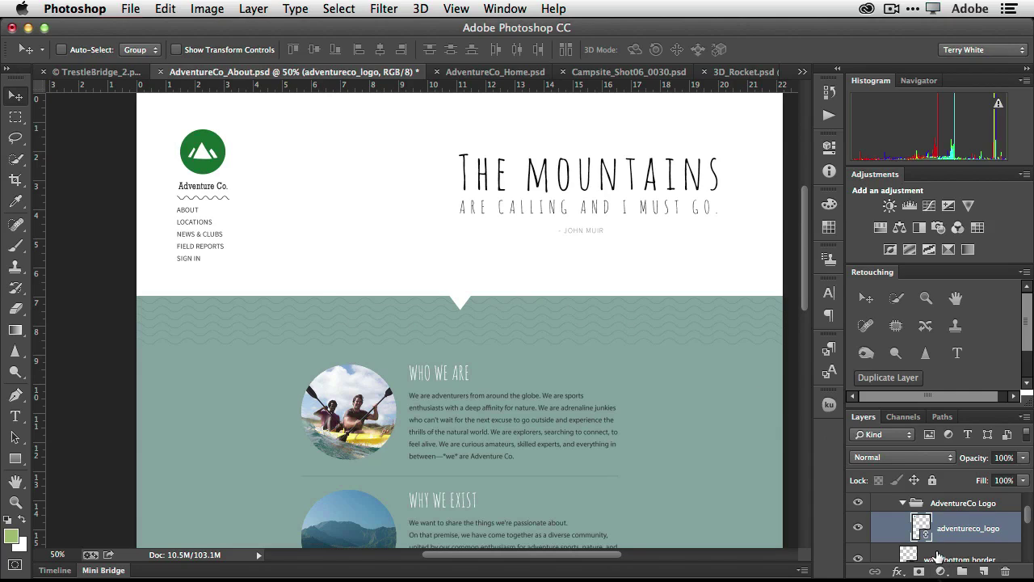
double_click(922, 527)
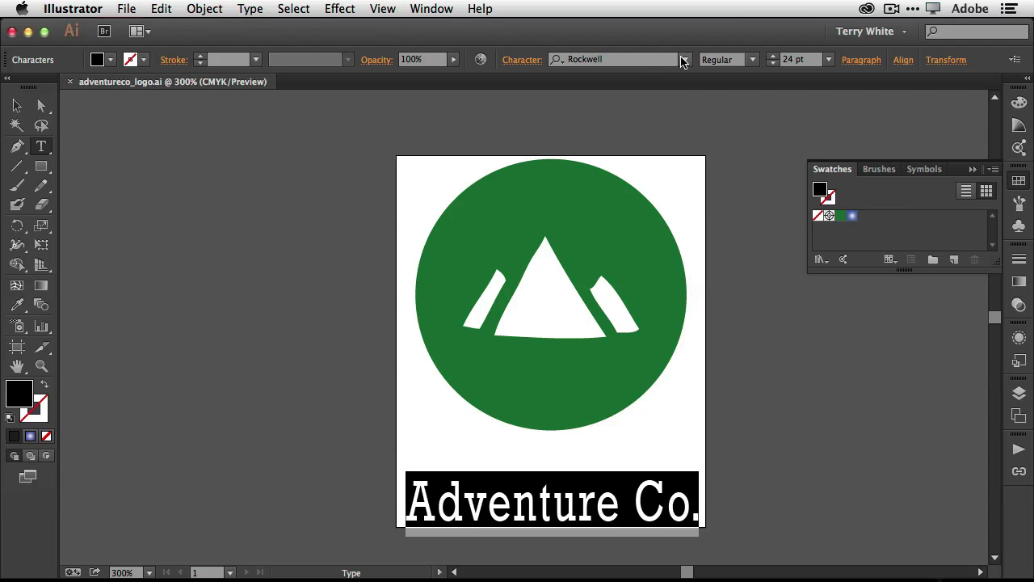
Set the Adventure Co. logo text in the Rosewood Std font
click(685, 60)
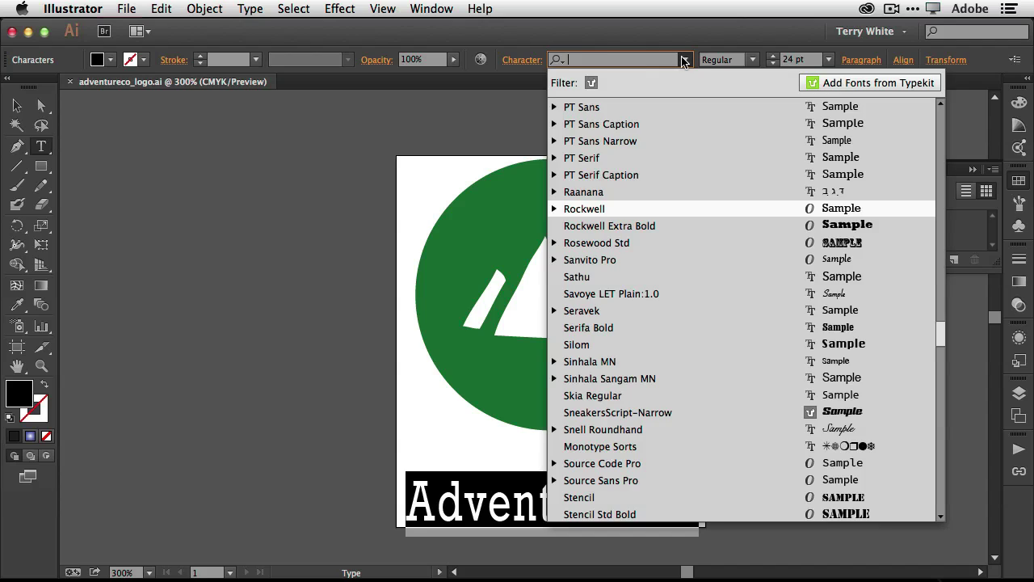
click(634, 236)
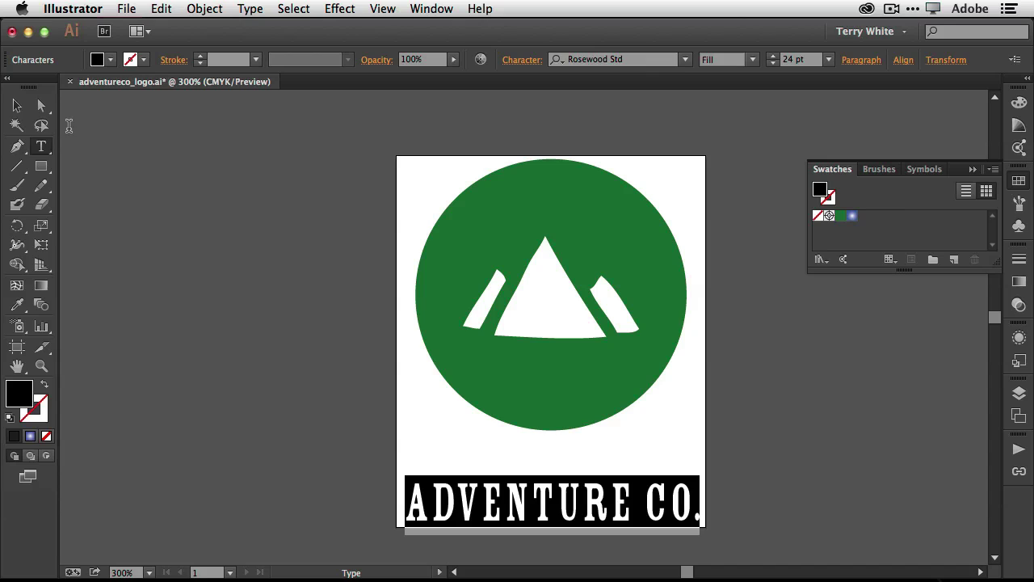
click(16, 106)
Fill the logo circle with the blue radial gradient, save adventureco_logo.ai, and return to Photoshop
click(657, 311)
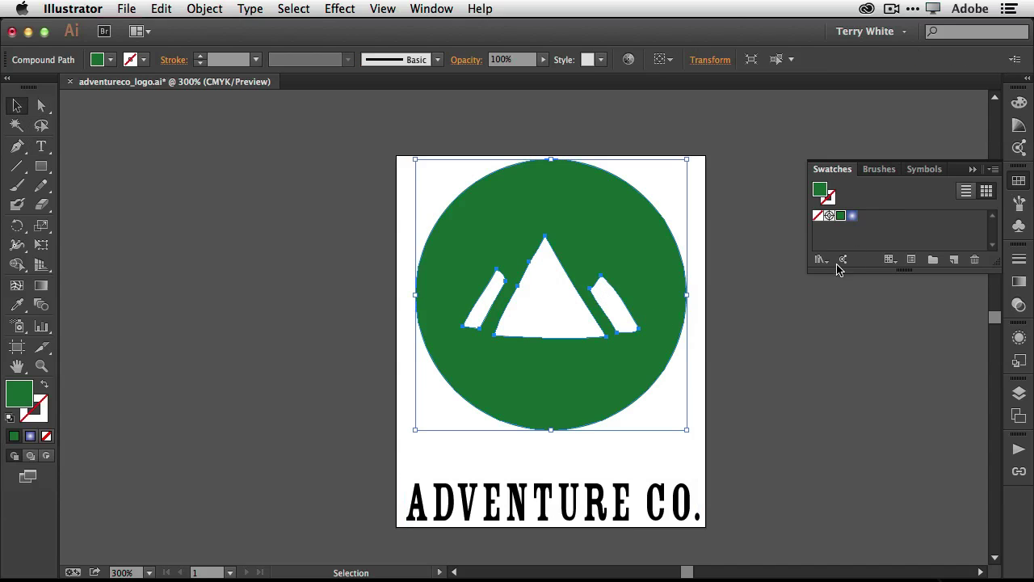
click(853, 217)
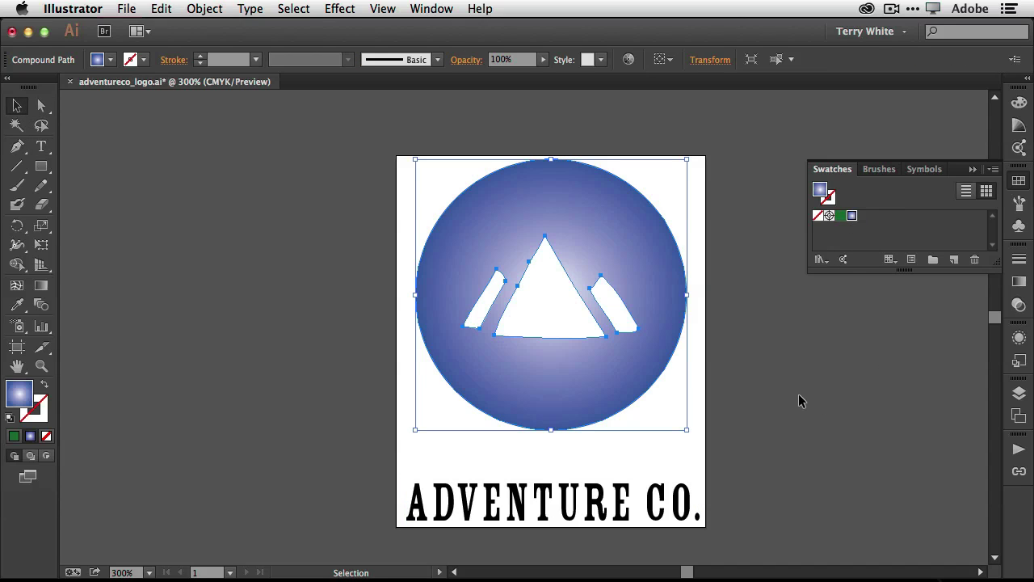
click(758, 338)
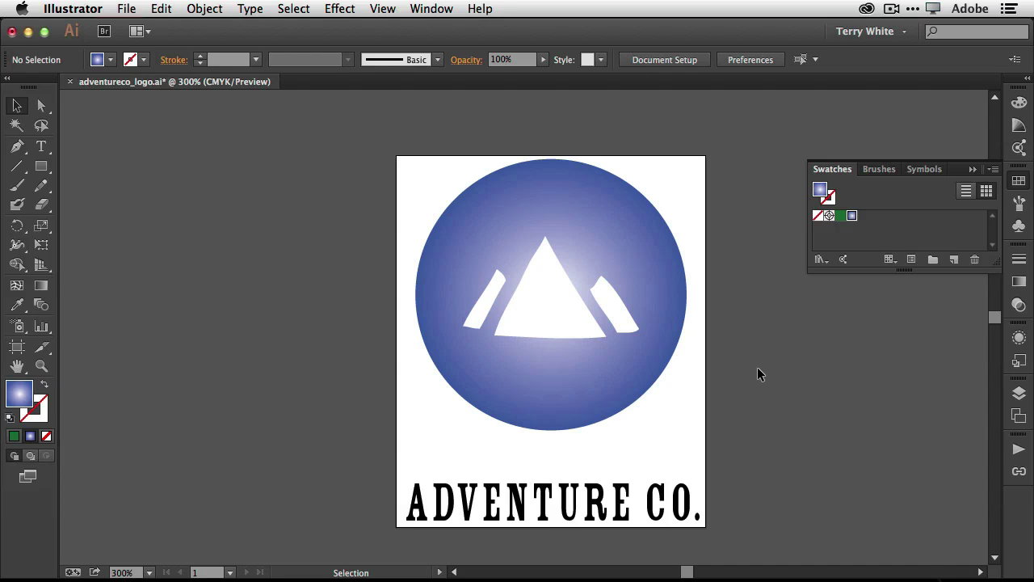
key(super+s)
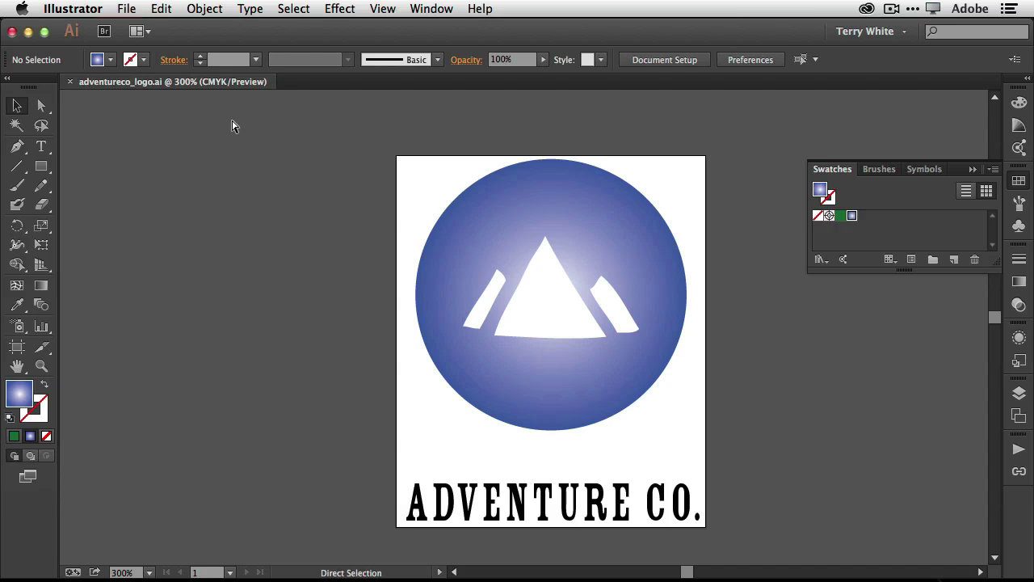
key(super+Tab)
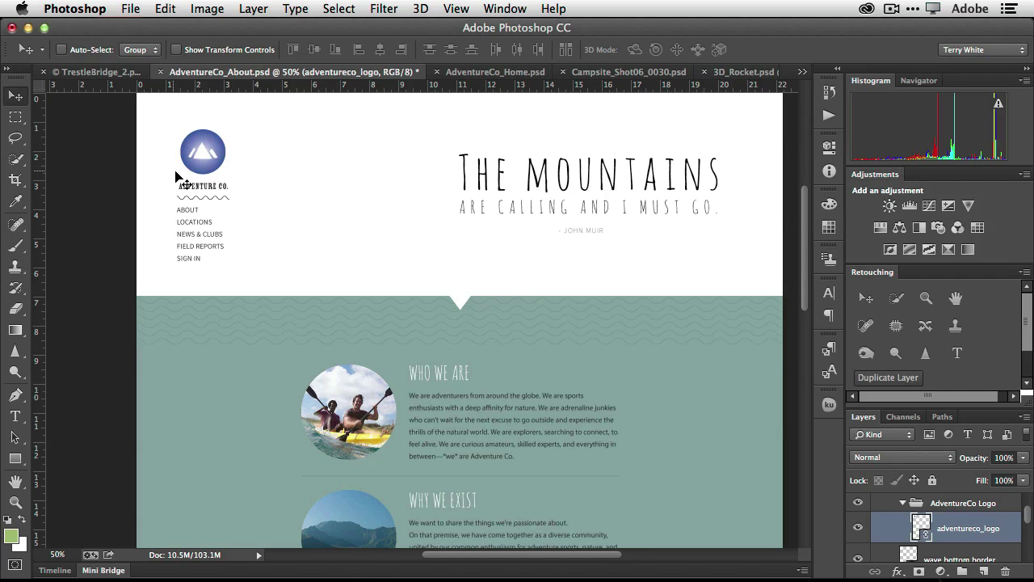
Switch to AdventureCo_Home.psd and scroll down to the Join a Club section
click(469, 74)
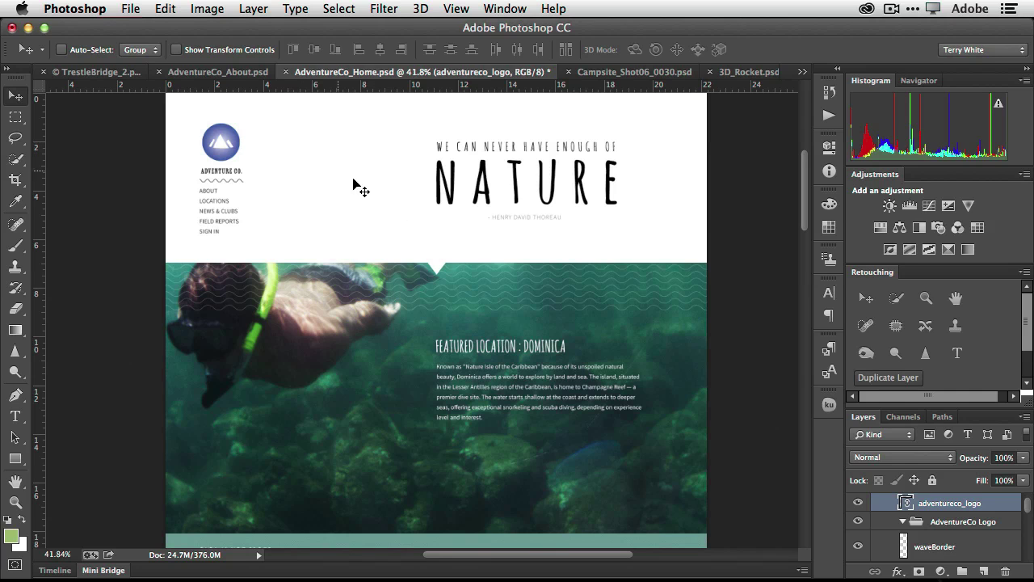
scroll(480, 255, down, 5)
scroll(484, 262, down, 10)
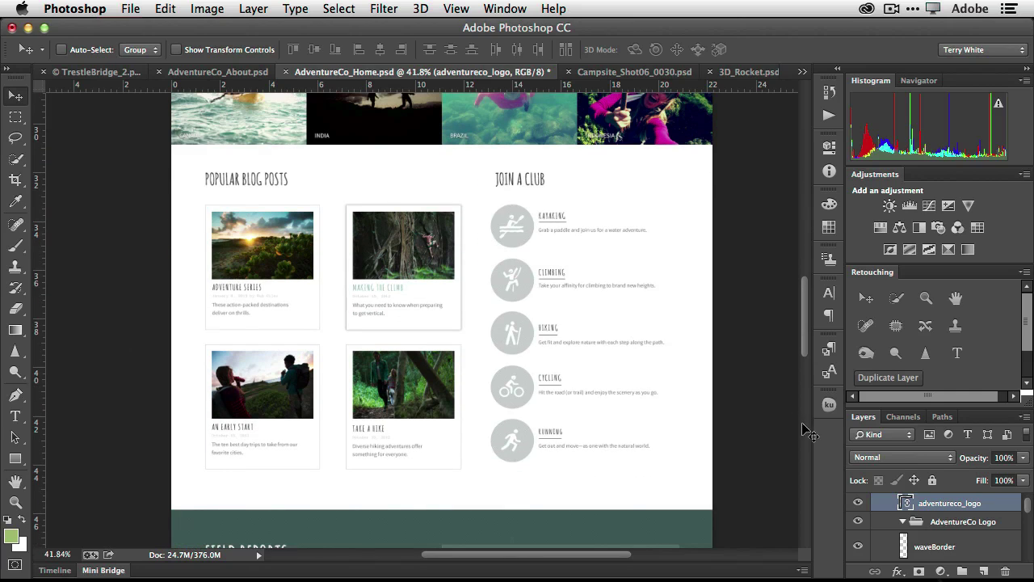
scroll(905, 504, down, 5)
scroll(905, 505, down, 8)
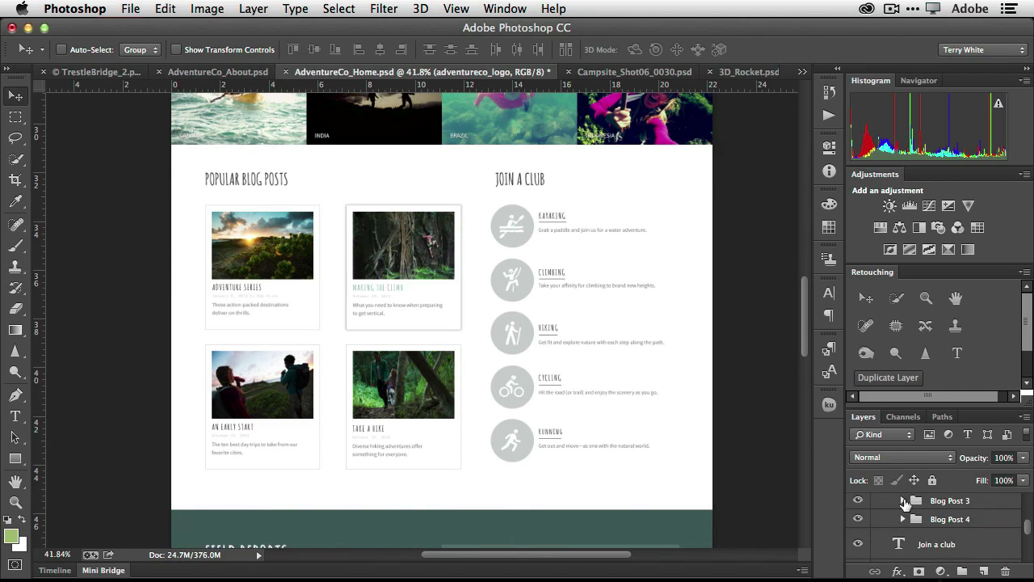
scroll(905, 503, down, 3)
scroll(905, 502, down, 4)
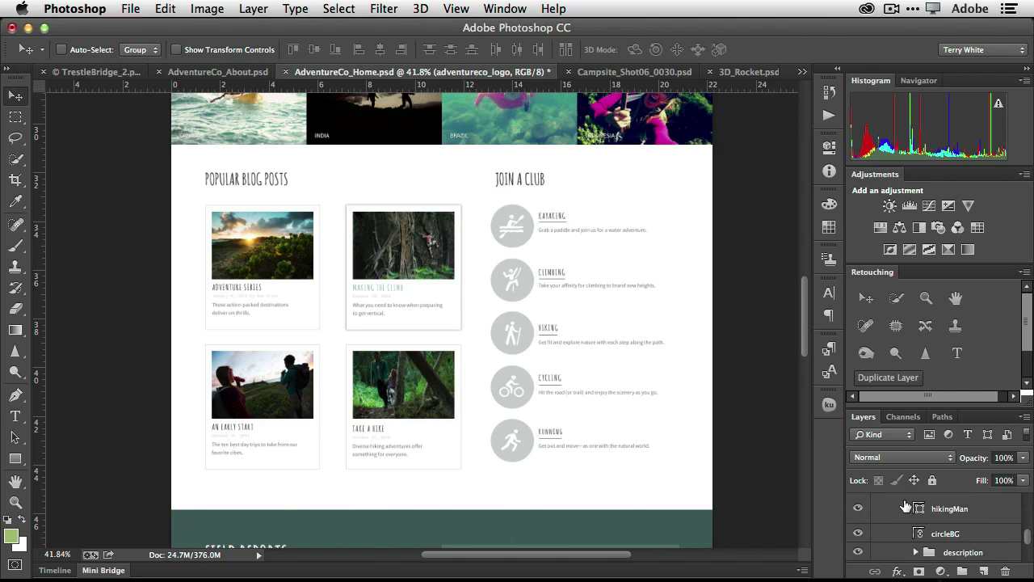
Select the hiking icon's circleBG layer and toggle its visibility off and on
click(945, 535)
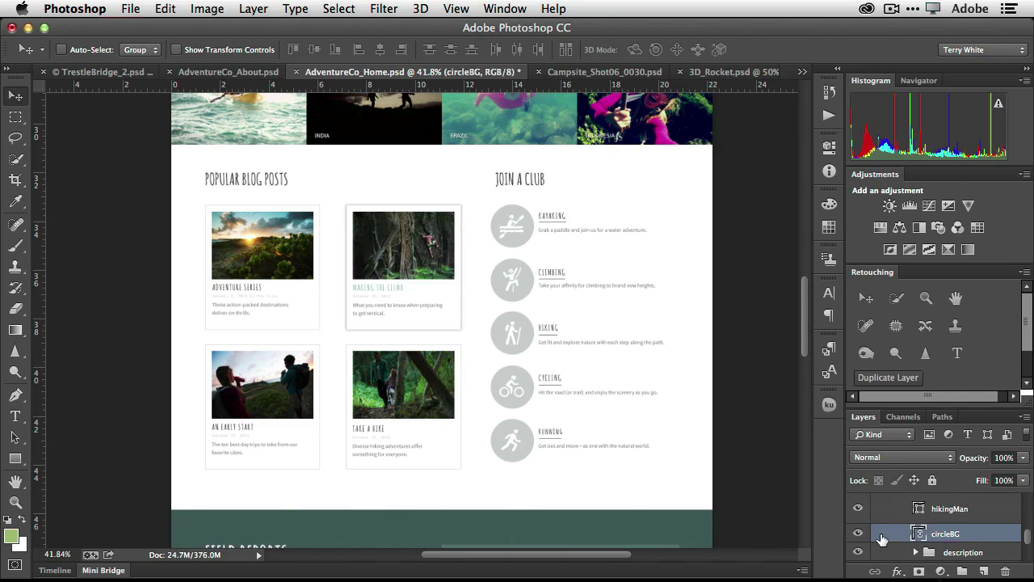
click(858, 533)
click(858, 533)
Replace the circleBG smart object's contents with CircleBG_new.psd from Photoshop > LinkedSmartObjects
right_click(945, 535)
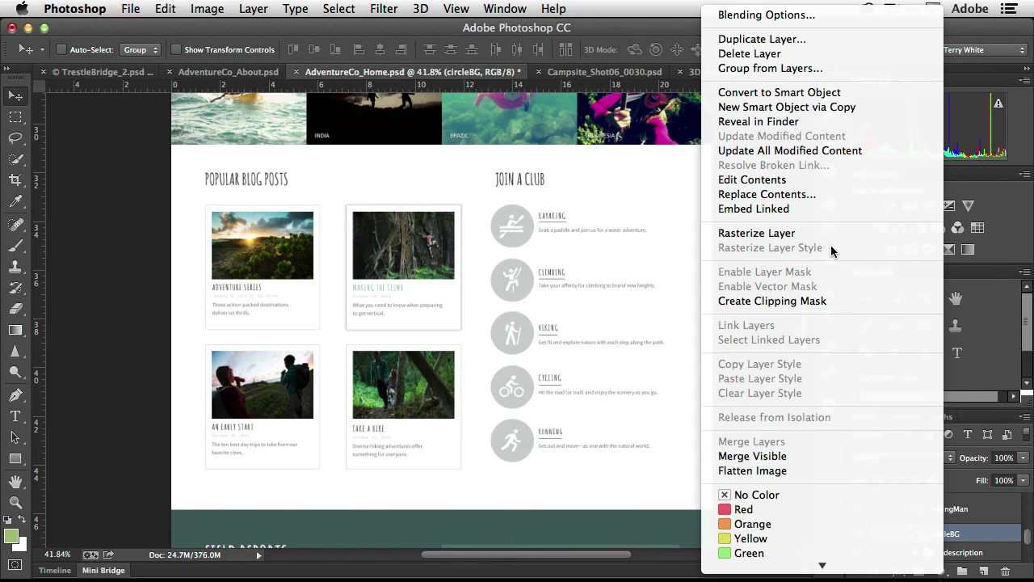
click(824, 194)
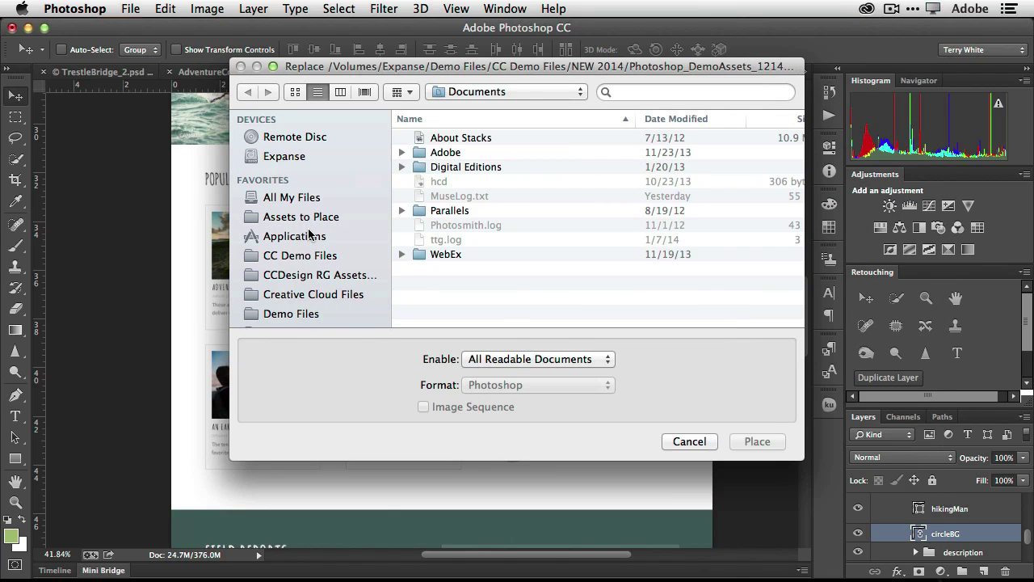
click(320, 275)
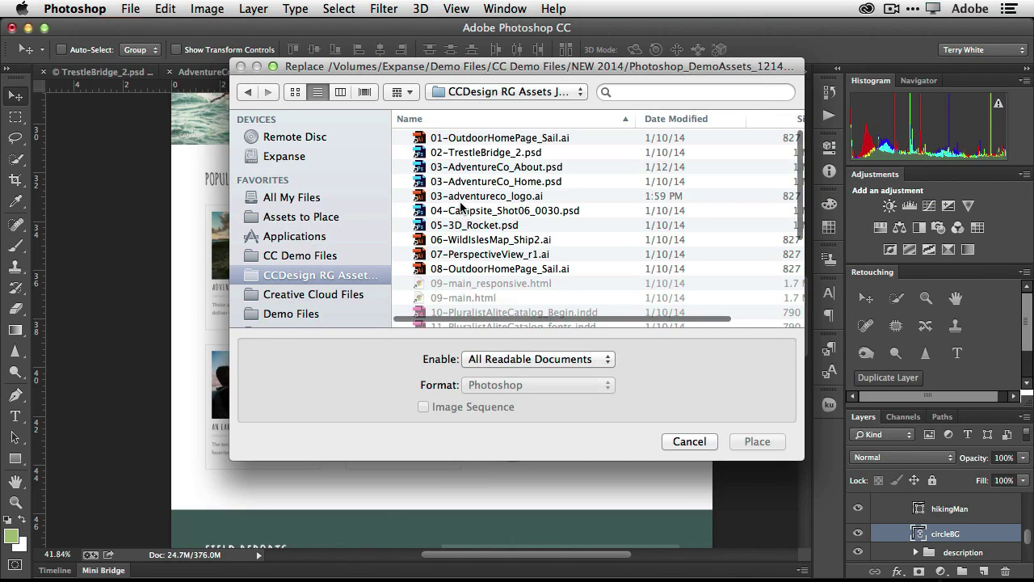
scroll(470, 262, down, 3)
scroll(465, 262, down, 1)
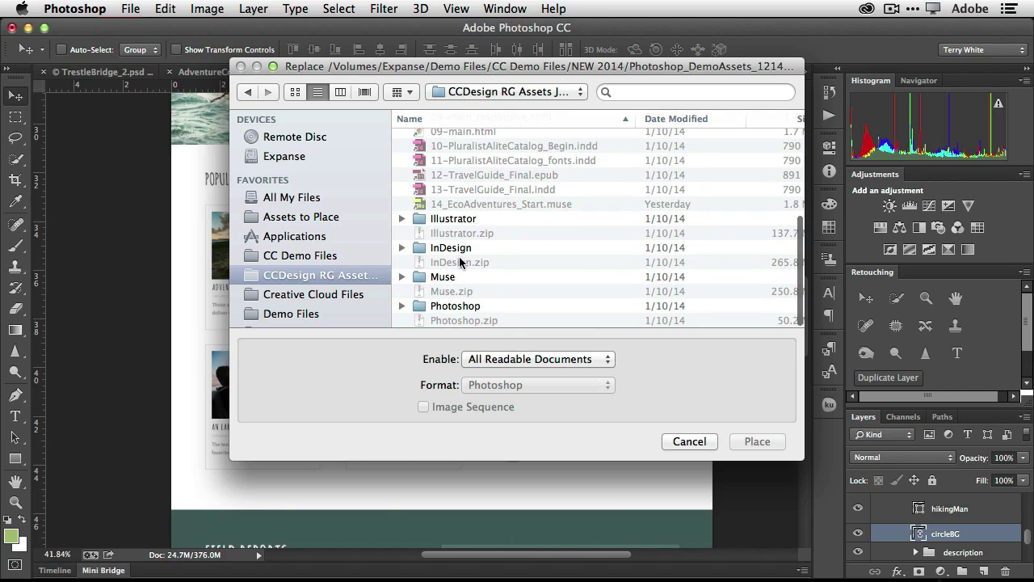
double_click(447, 306)
double_click(467, 139)
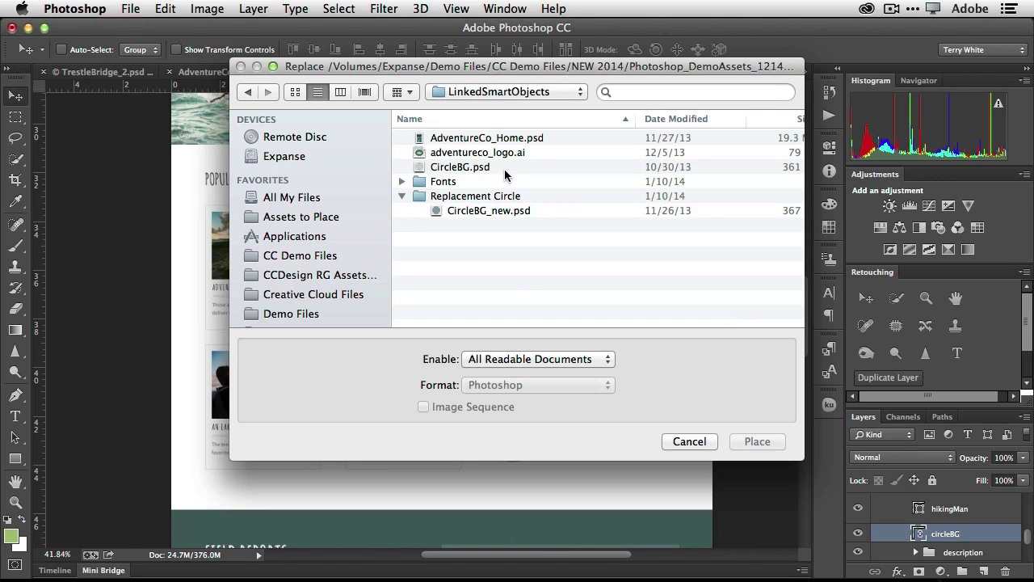
double_click(485, 210)
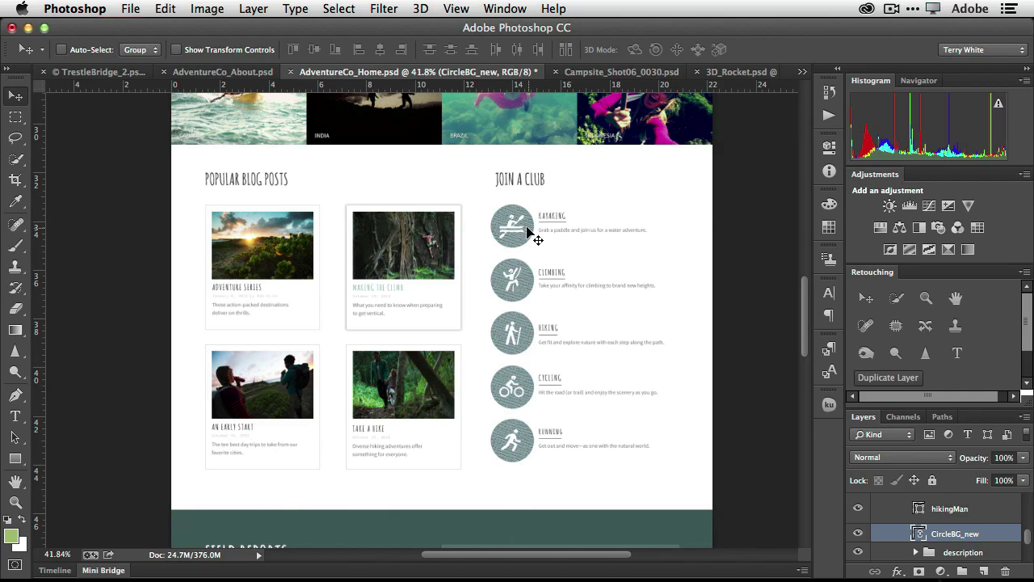
Switch to the Campsite_Shot06_0030.psd document
scroll(684, 282, up, 5)
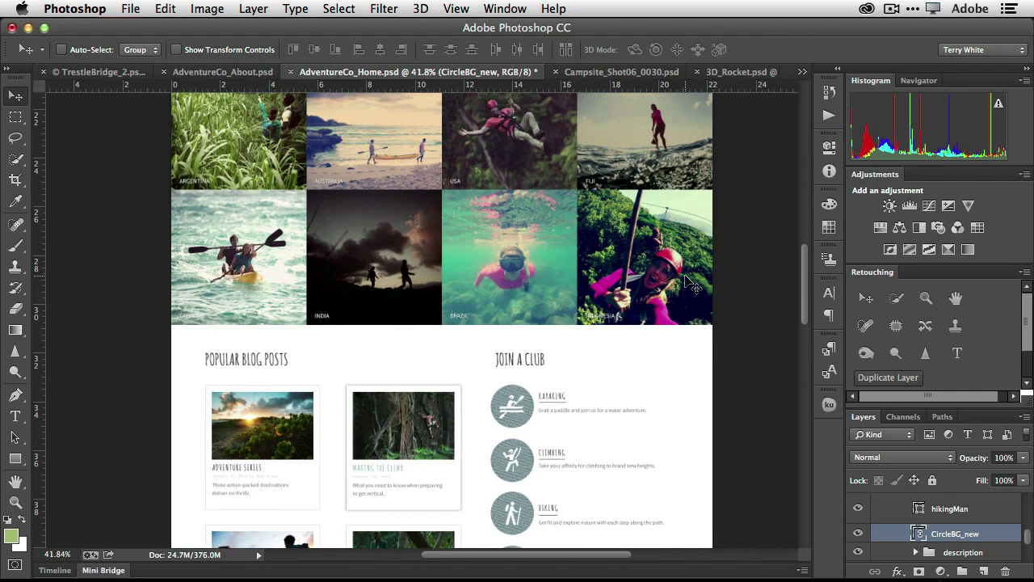
scroll(685, 282, up, 15)
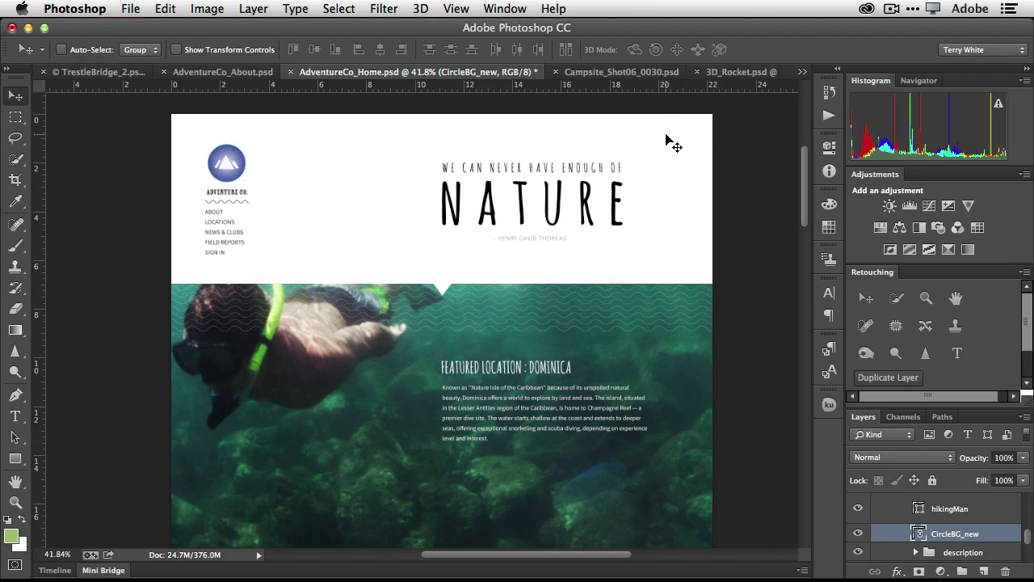
click(639, 72)
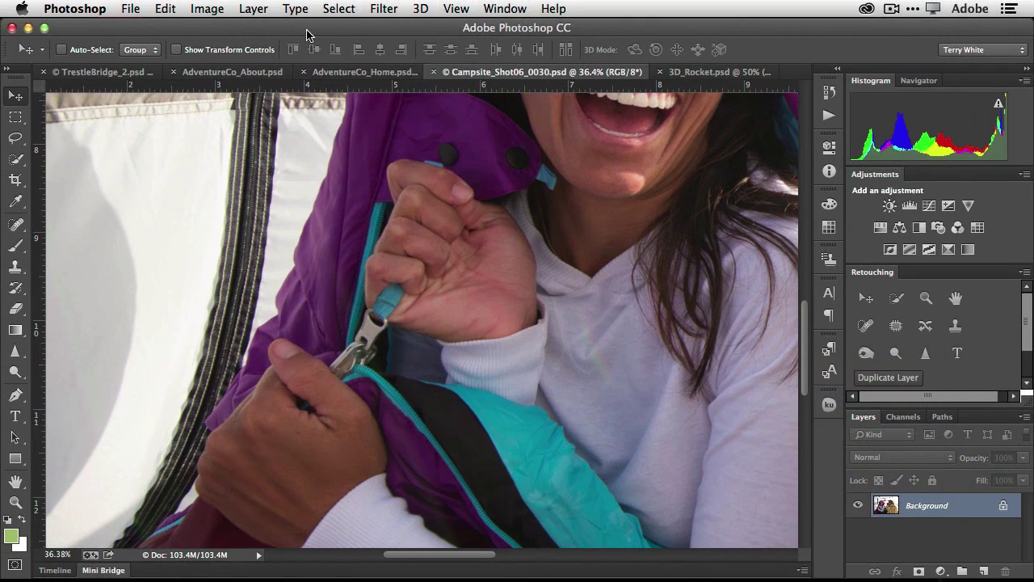
Smart Sharpen the campsite photo at 375%, radius 5 px, 10% noise reduction, removing Lens Blur, then zoom in
click(375, 10)
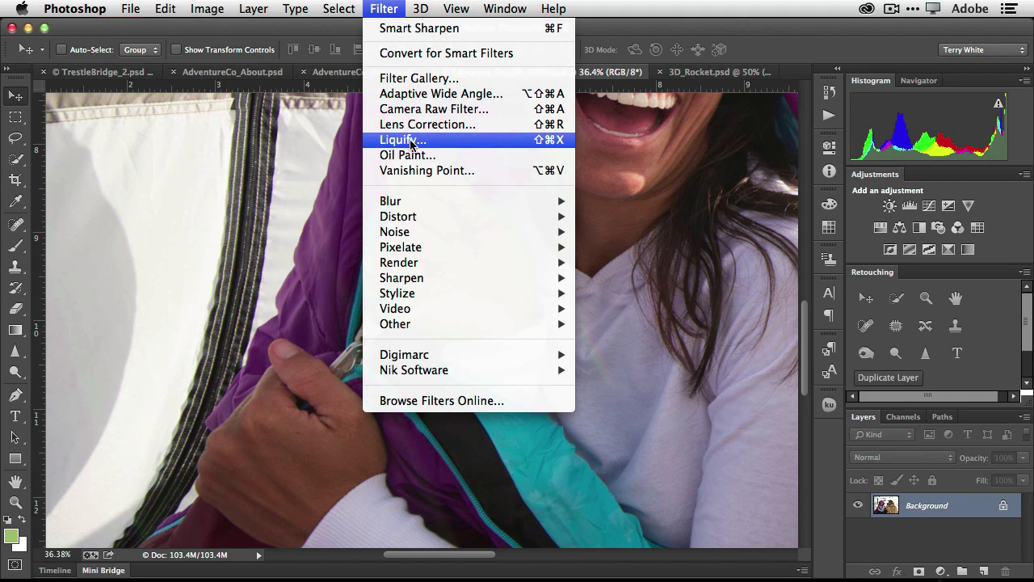
mouse_move(416, 278)
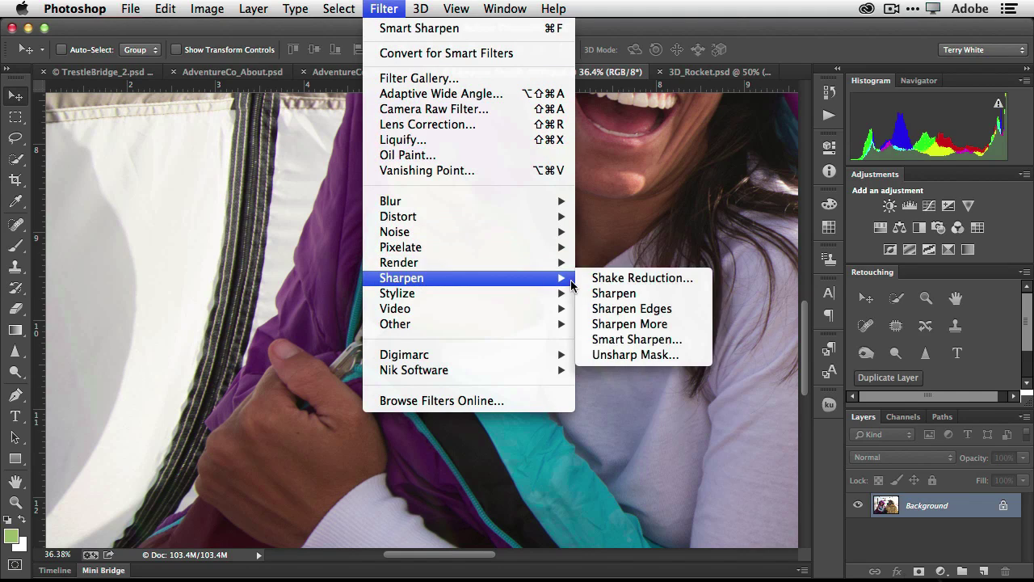
click(631, 340)
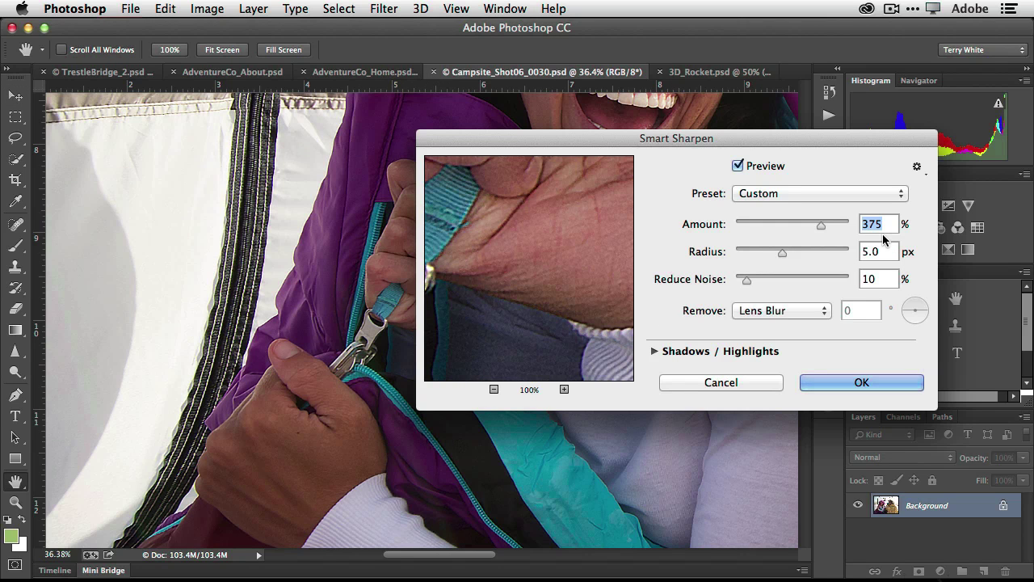
click(861, 383)
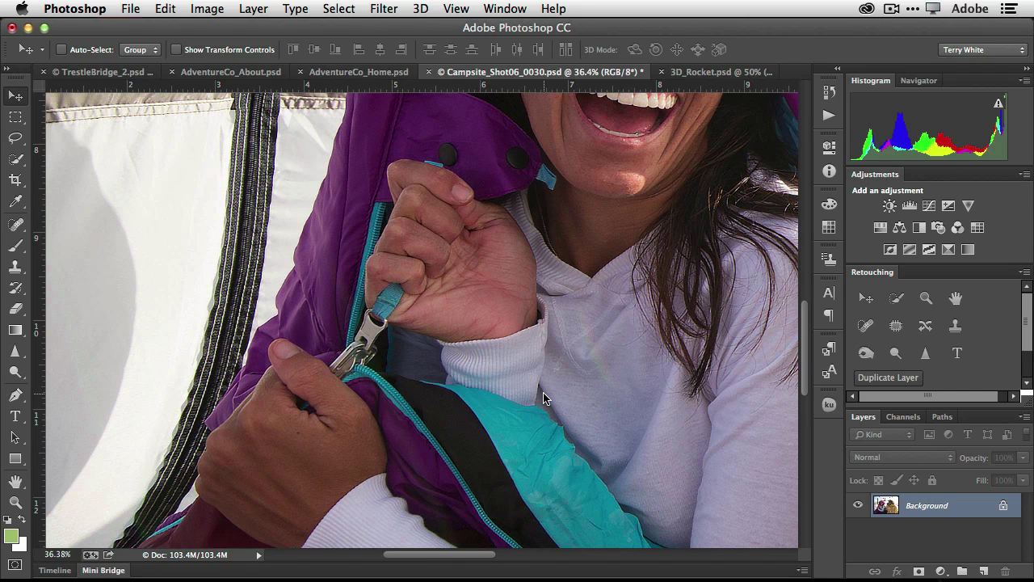
key(super+plus)
key(super+plus)
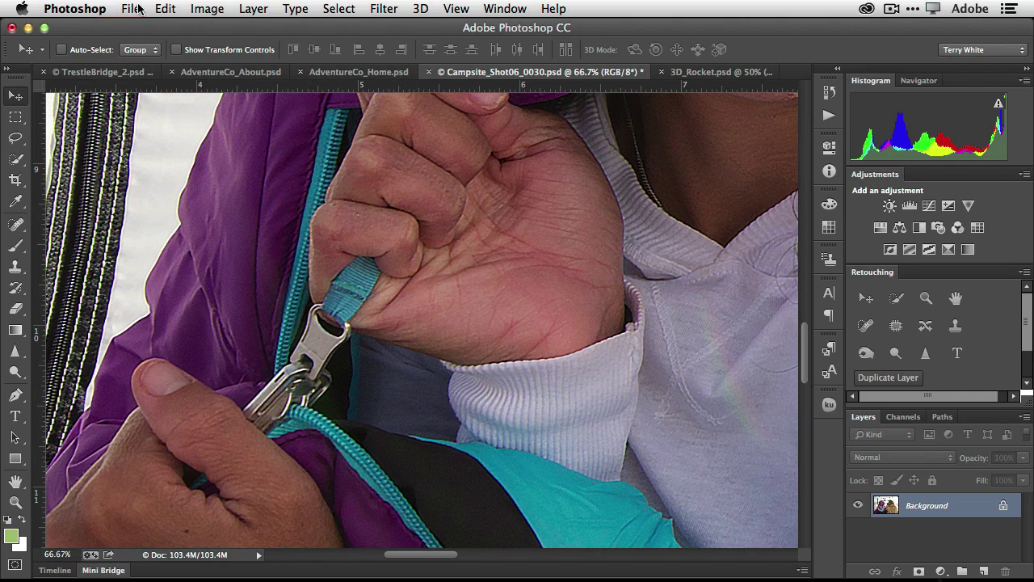
Undo the Smart Sharpen and turn off Use OpenCL in the Performance graphics processor settings
click(163, 8)
click(179, 31)
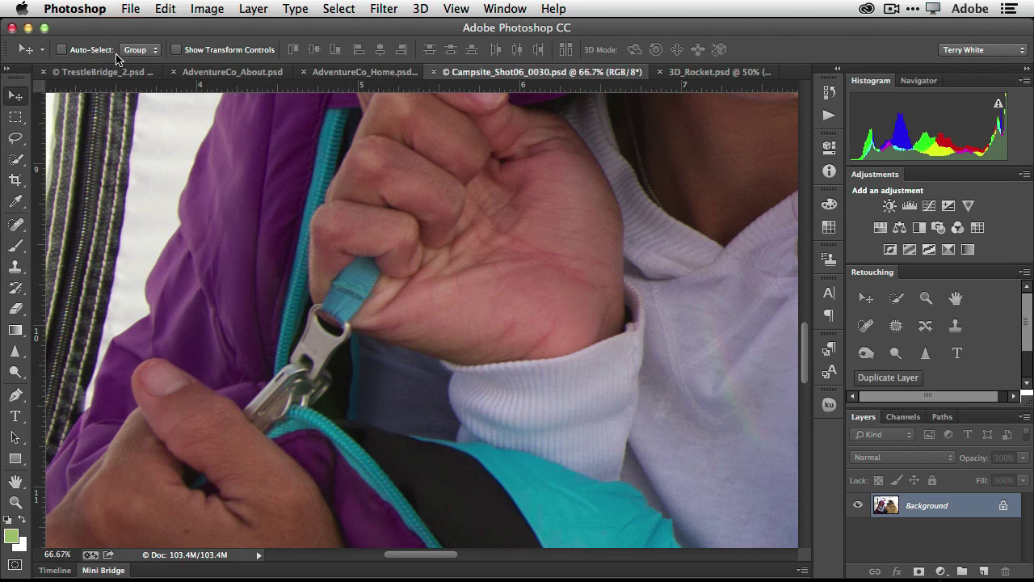
click(92, 11)
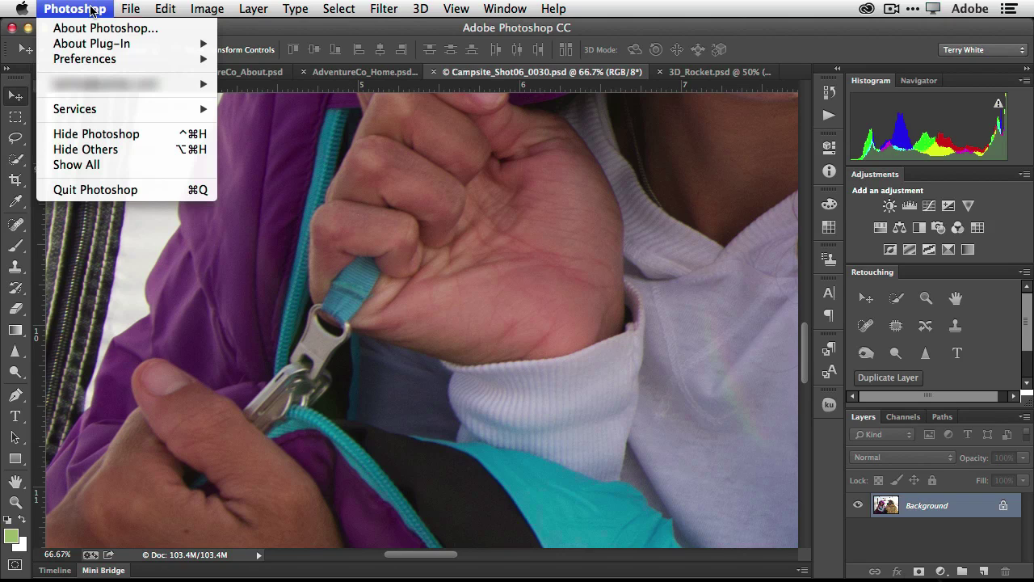
mouse_move(101, 60)
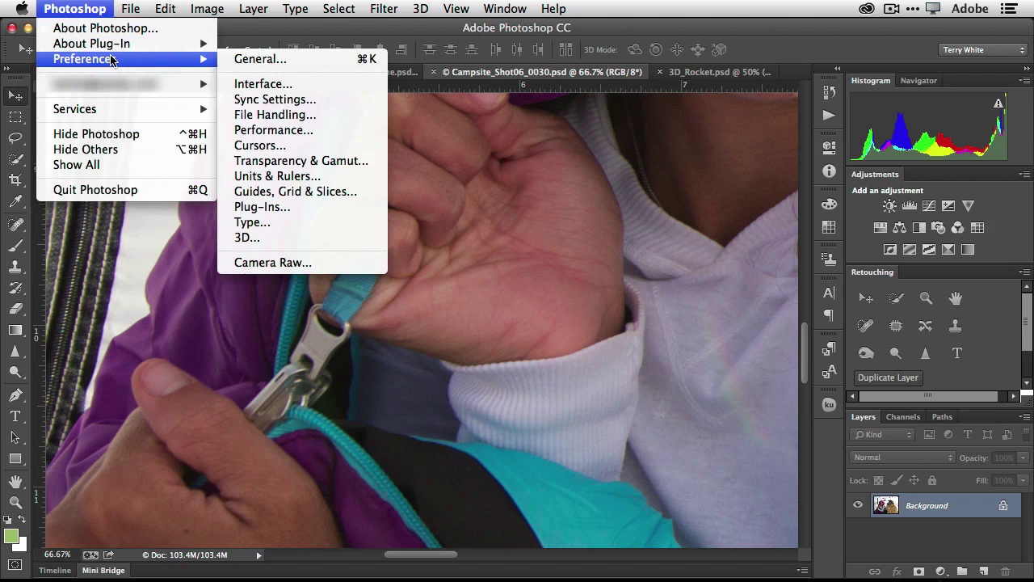
click(322, 132)
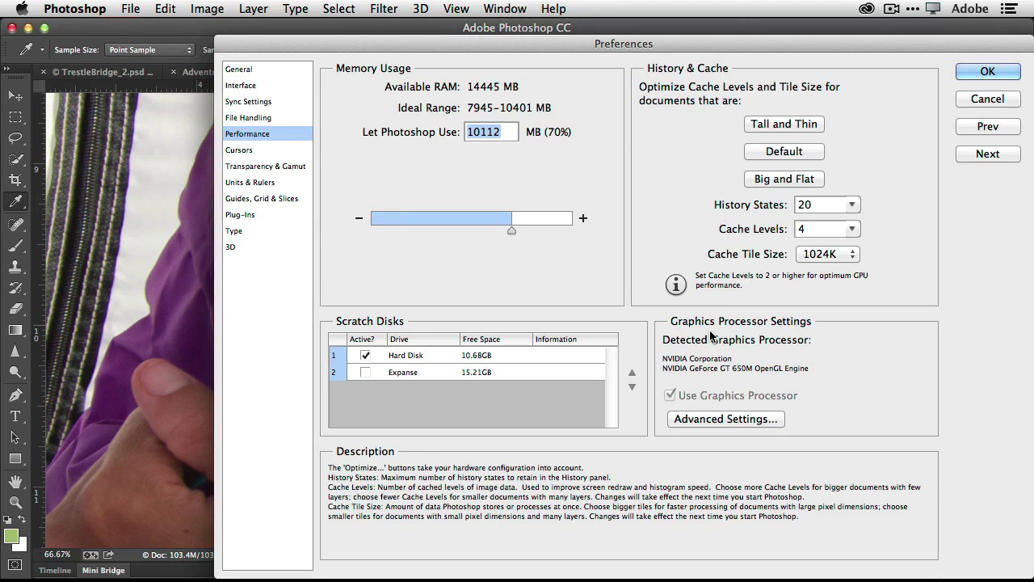
click(726, 419)
click(393, 345)
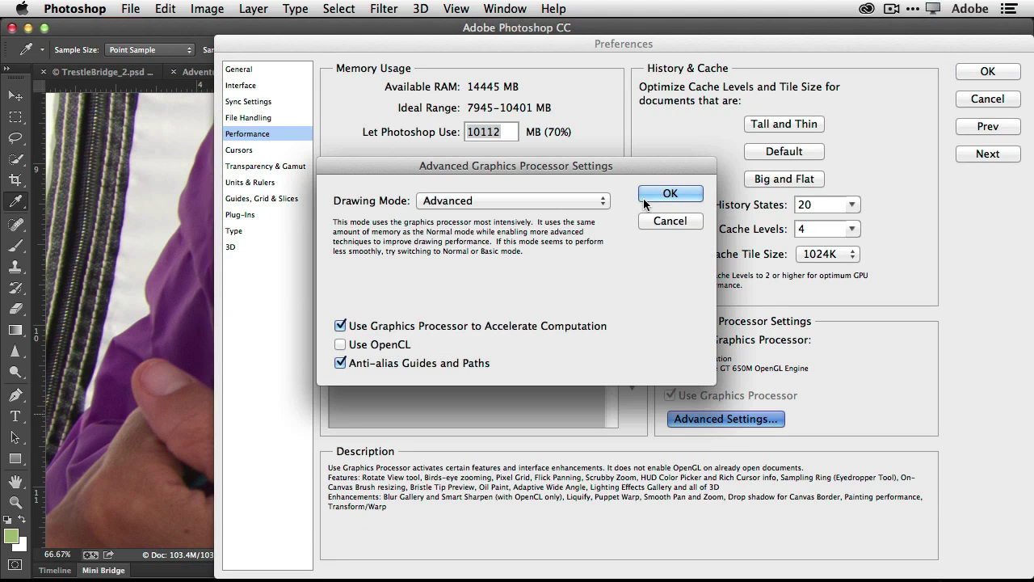
click(653, 197)
click(972, 74)
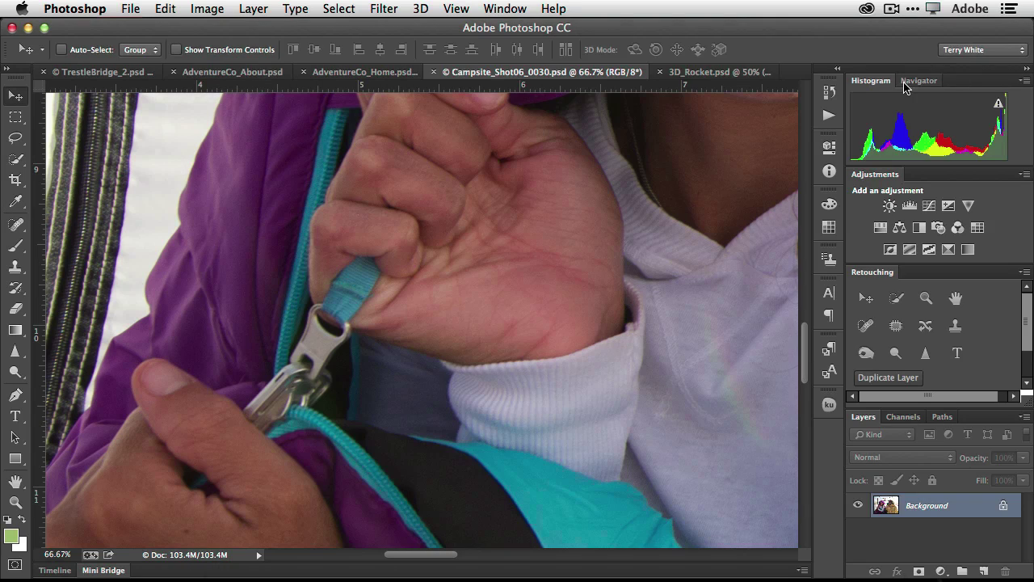
click(381, 8)
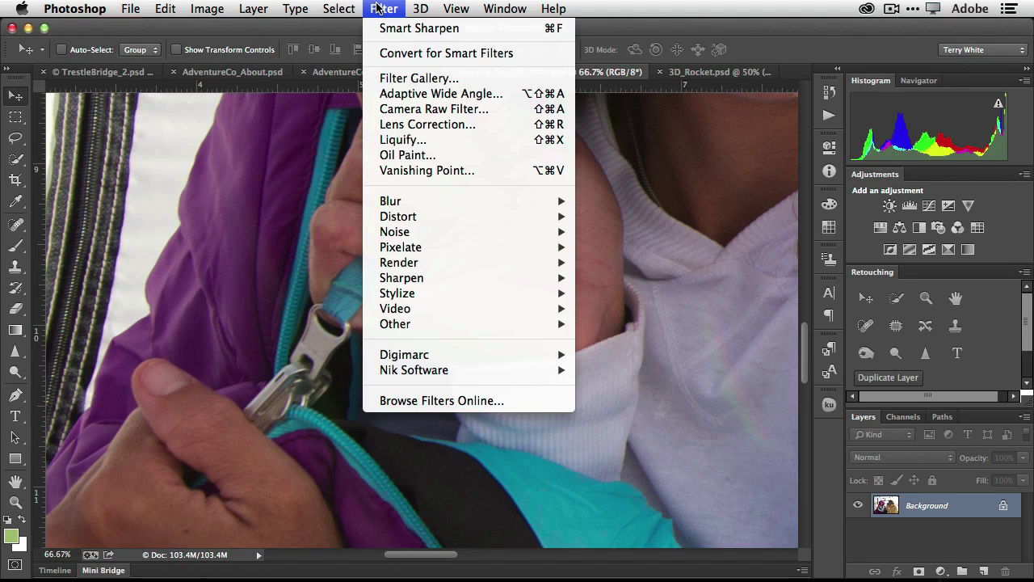
mouse_move(423, 263)
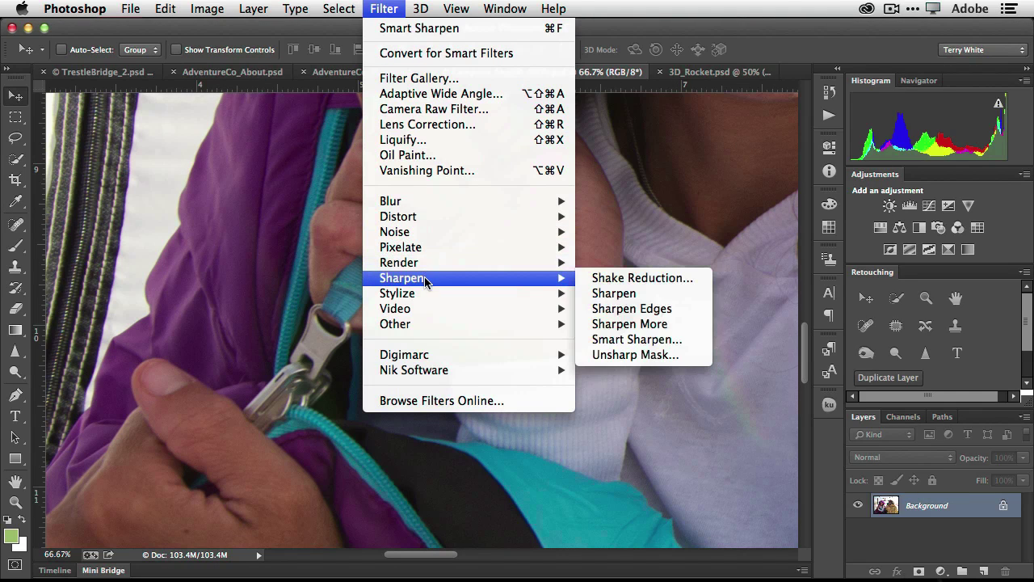
click(637, 339)
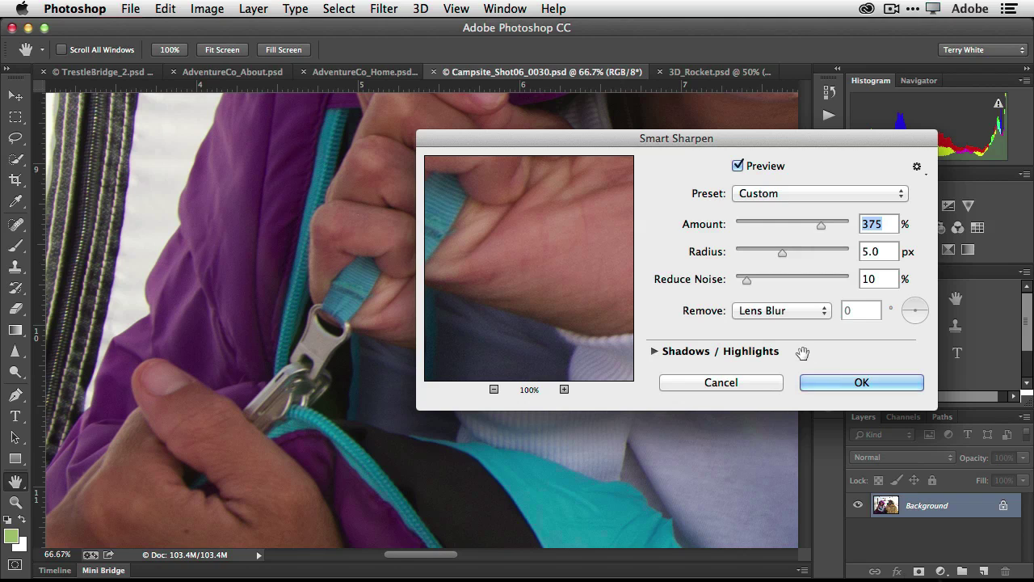
click(853, 381)
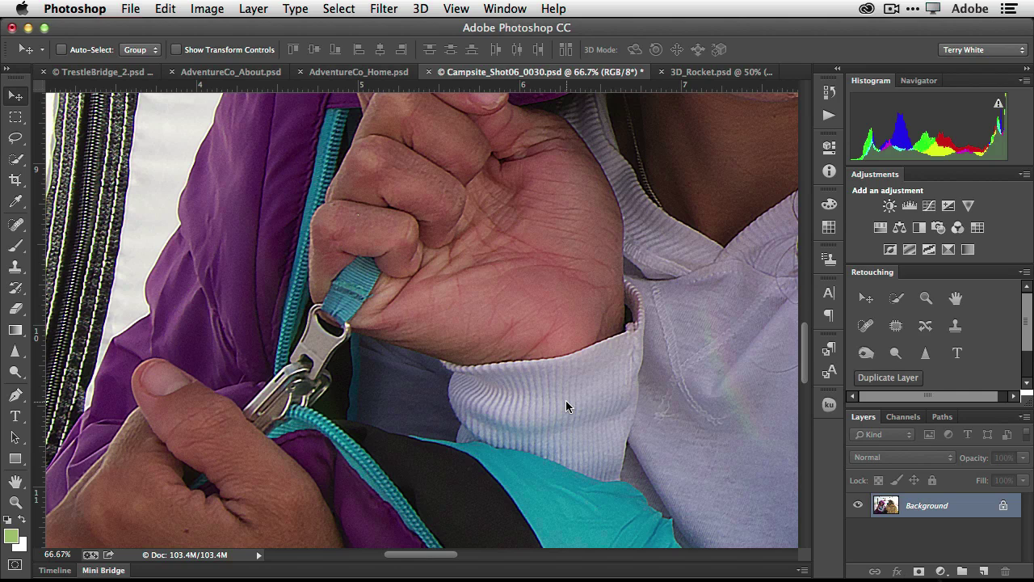
key(super+z)
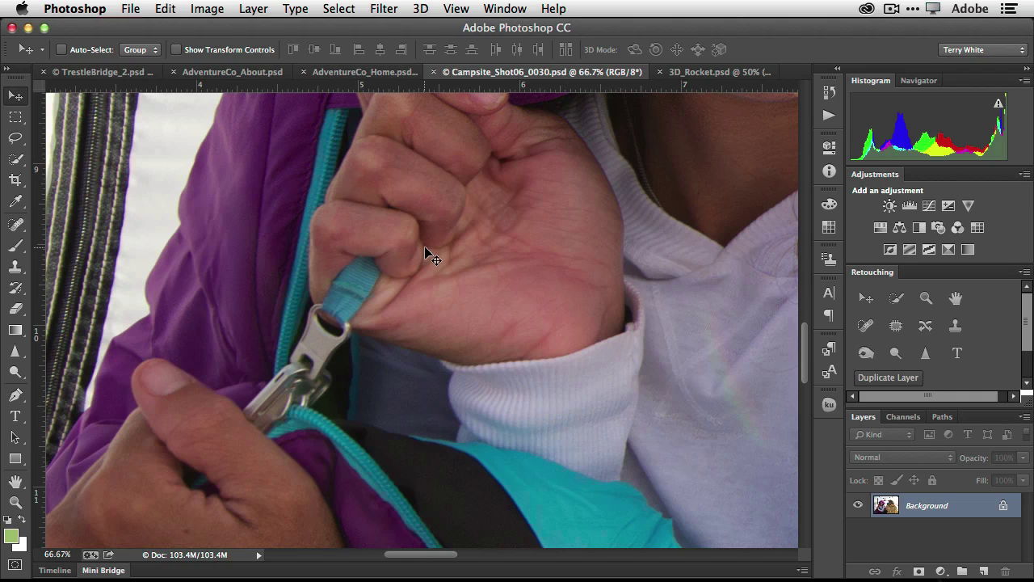
Re-enable Use OpenCL in the Performance preferences' advanced graphics processor settings
click(74, 9)
mouse_move(91, 61)
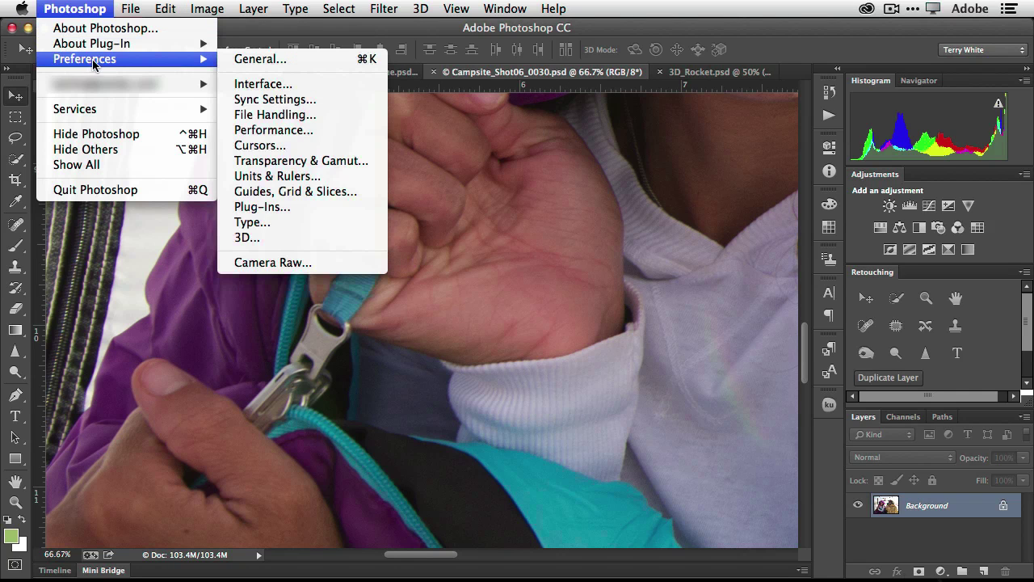
click(275, 130)
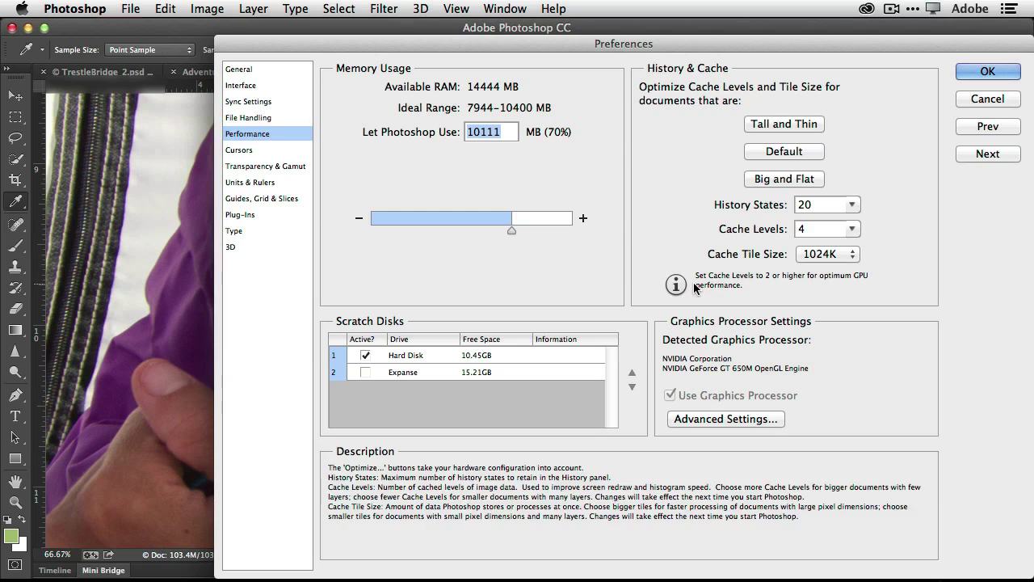
click(724, 418)
click(379, 344)
click(669, 196)
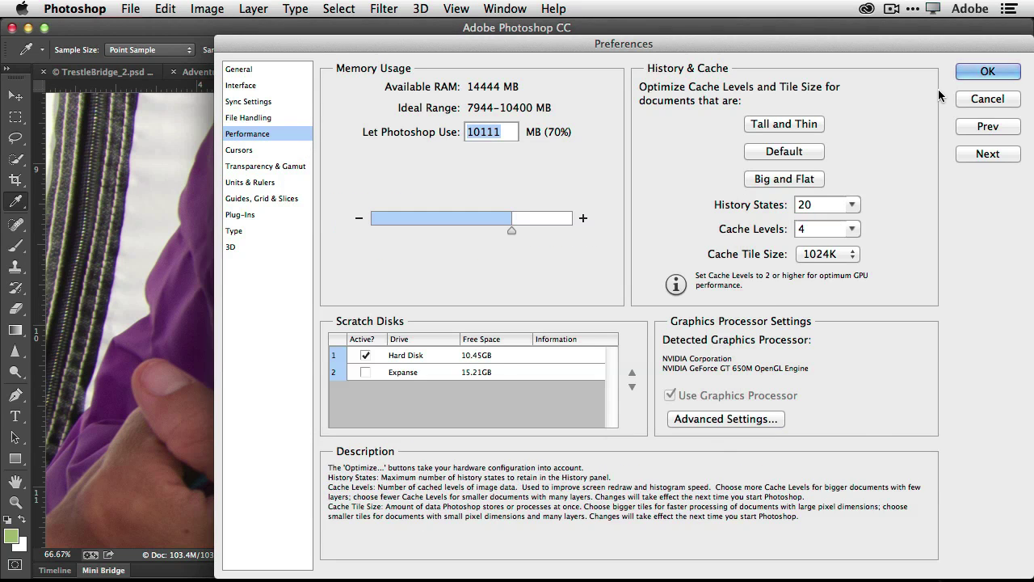
click(987, 71)
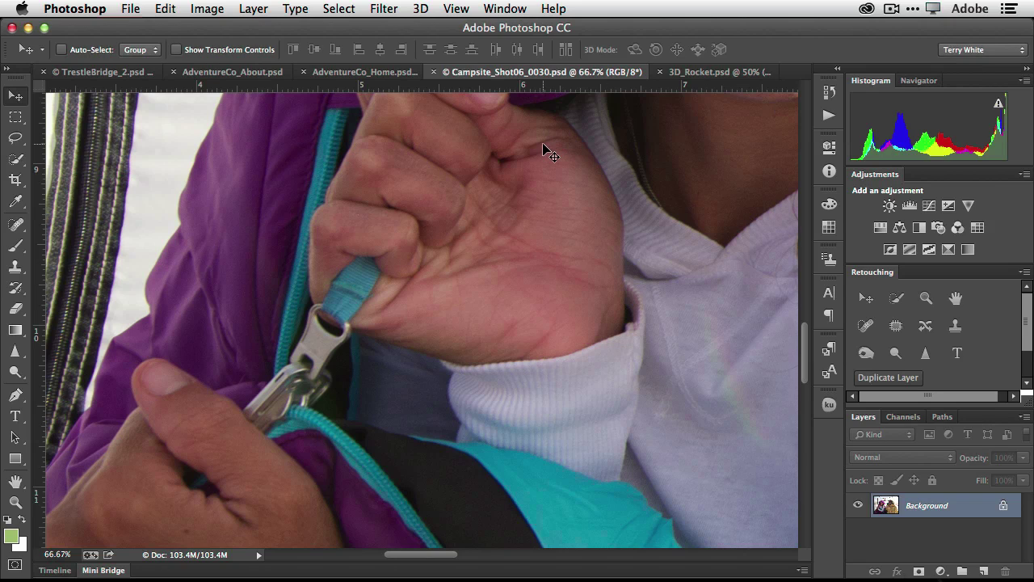